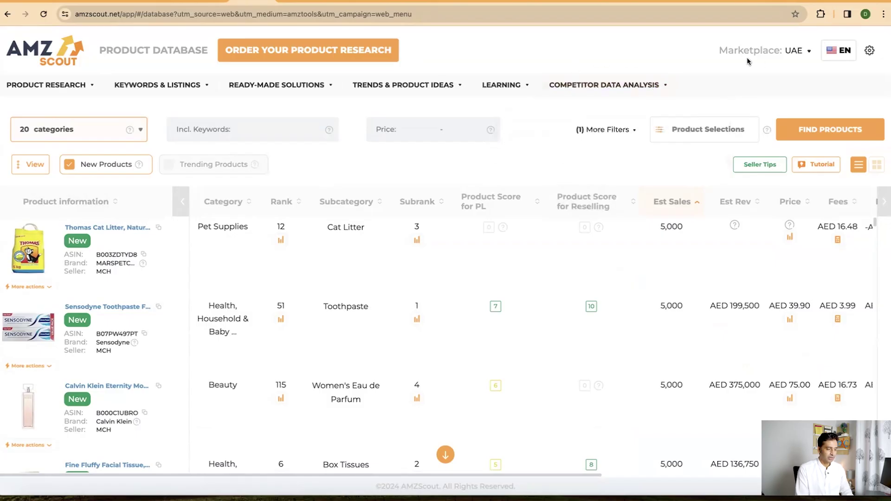
# Switch the marketplace to Saudi Arabia and find products in the Home category only
pyautogui.click(806, 55)
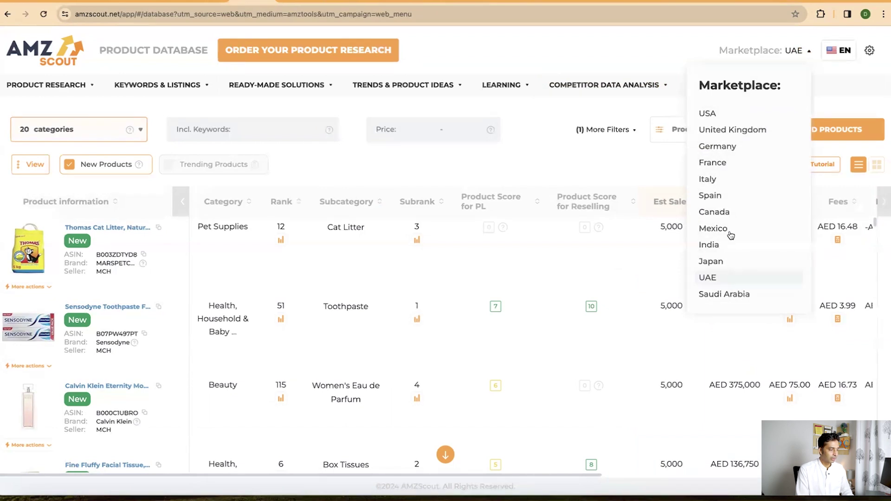
pyautogui.click(722, 294)
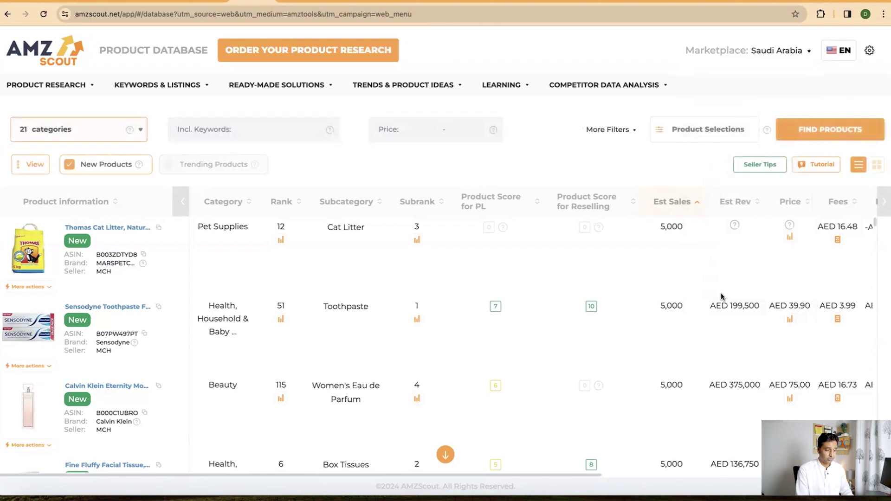
pyautogui.click(140, 130)
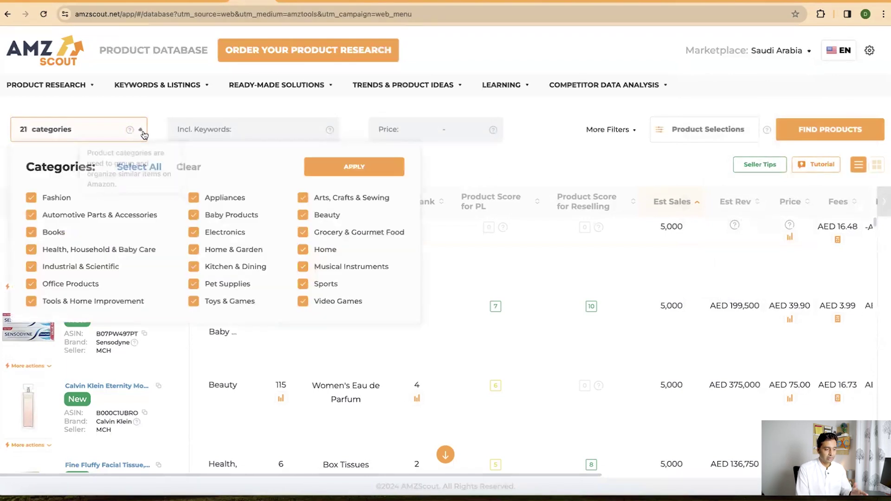
pyautogui.click(188, 168)
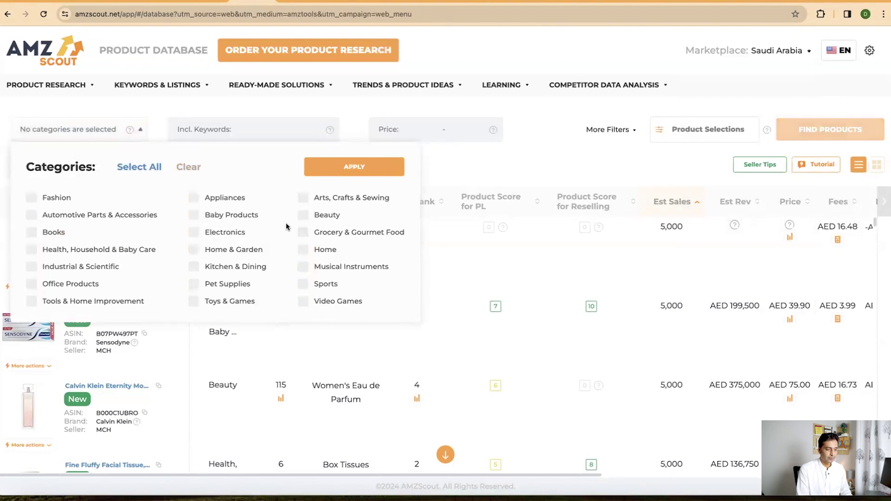
pyautogui.click(303, 249)
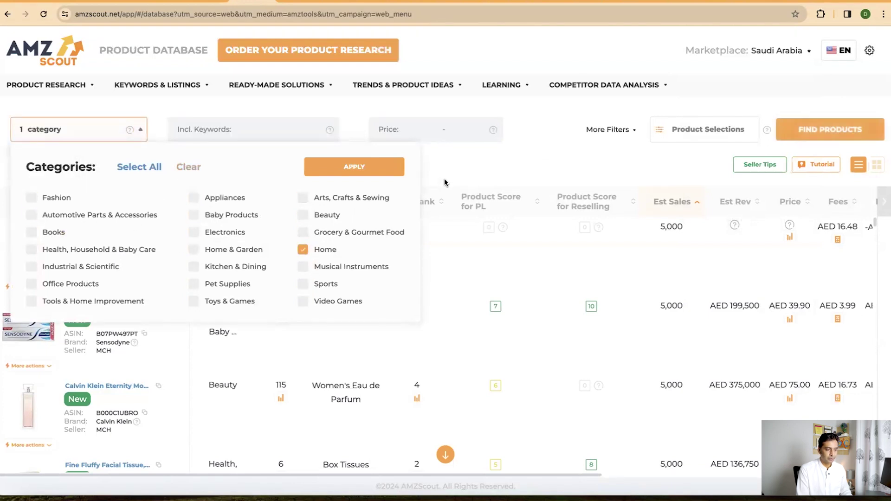
pyautogui.click(814, 135)
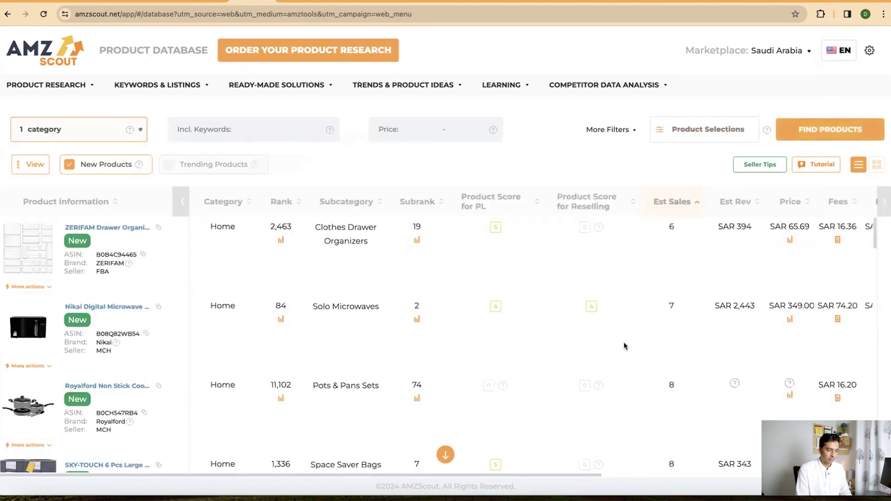
# Sort the Home products by estimated revenue and then by estimated sales, highest first
pyautogui.click(731, 203)
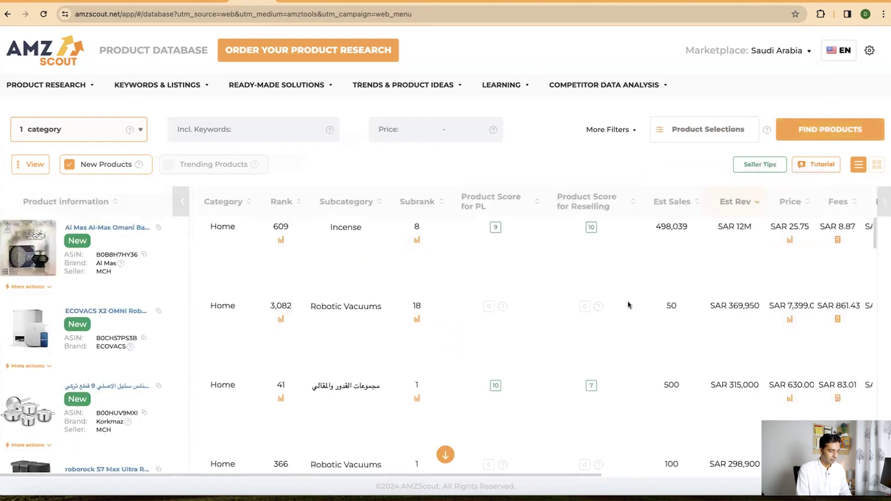
pyautogui.click(658, 201)
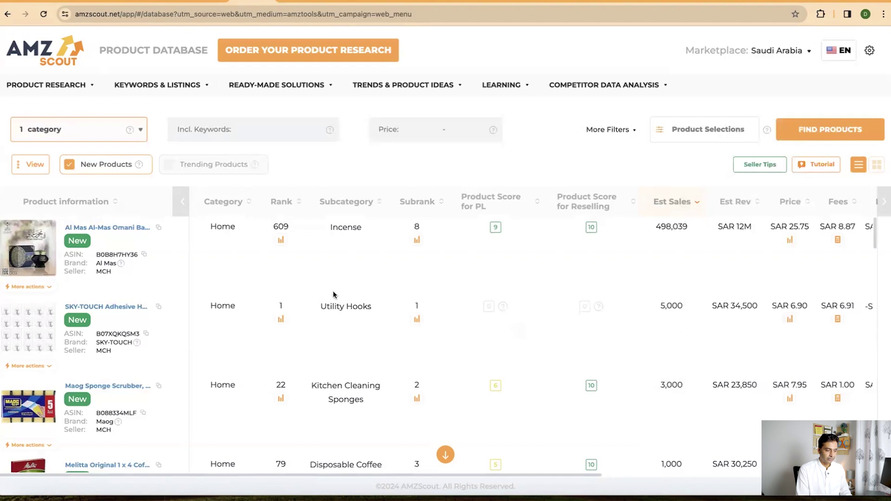
# View the Amazon listing of the SKY-TOUCH adhesive hooks in the Utility Hooks subcategory
pyautogui.click(123, 307)
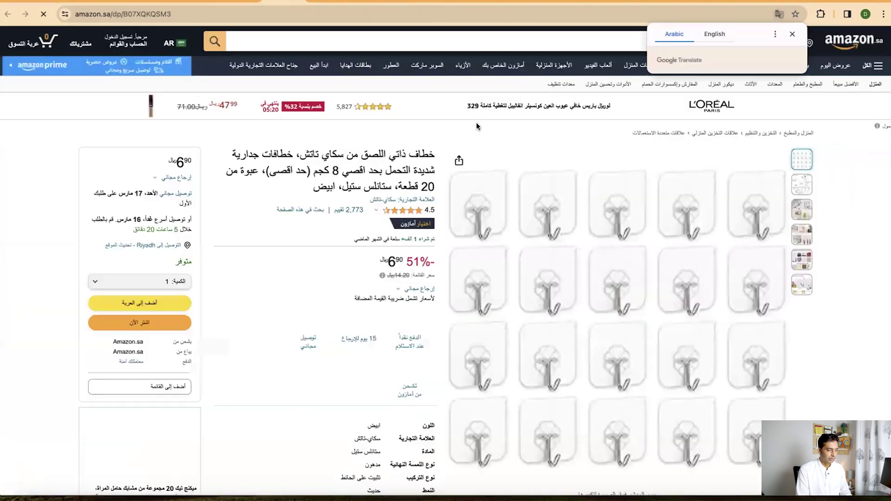
pyautogui.click(180, 45)
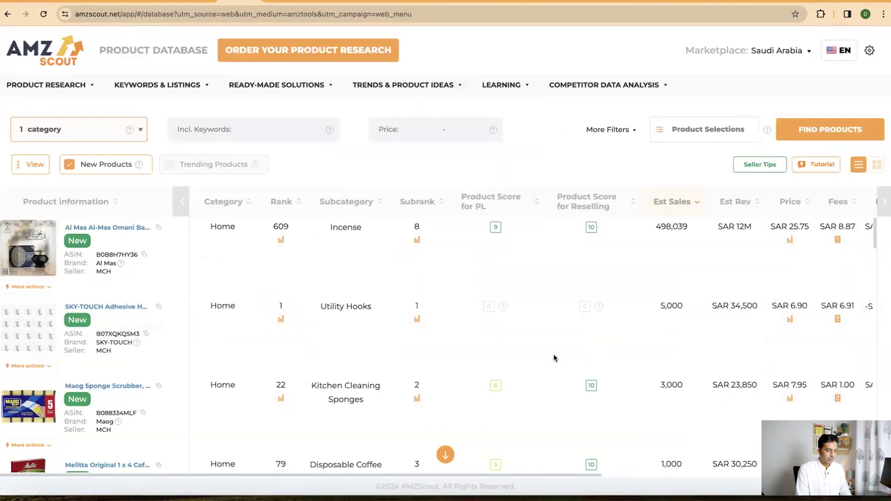
pyautogui.click(795, 51)
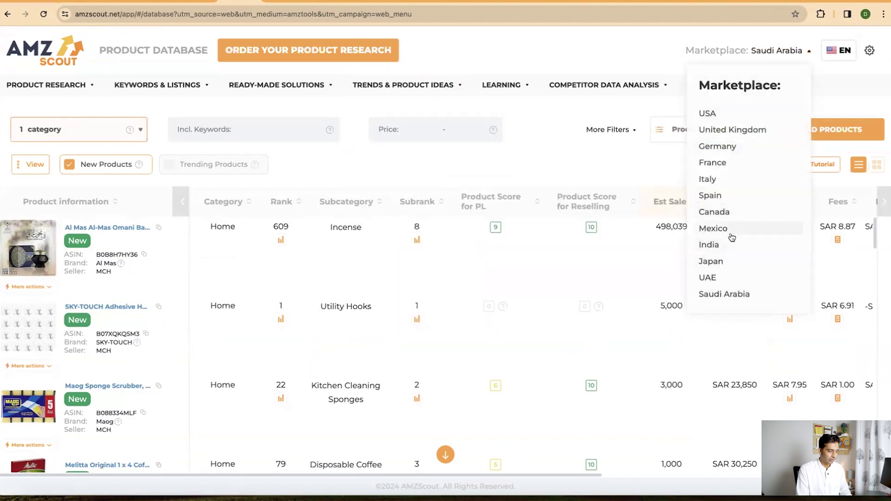
pyautogui.click(713, 279)
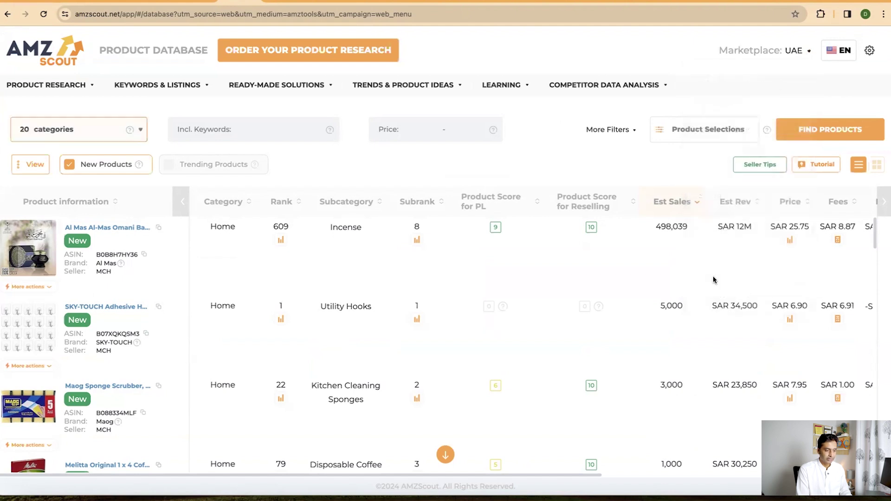
pyautogui.click(795, 51)
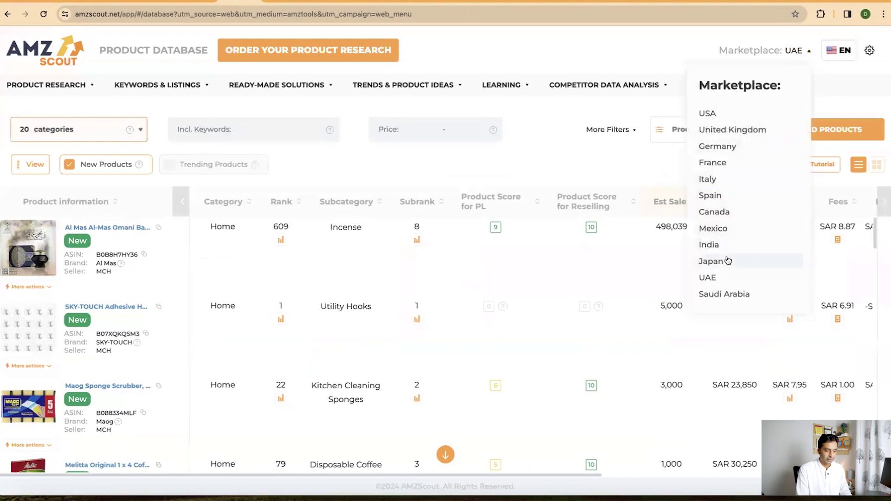
pyautogui.click(717, 294)
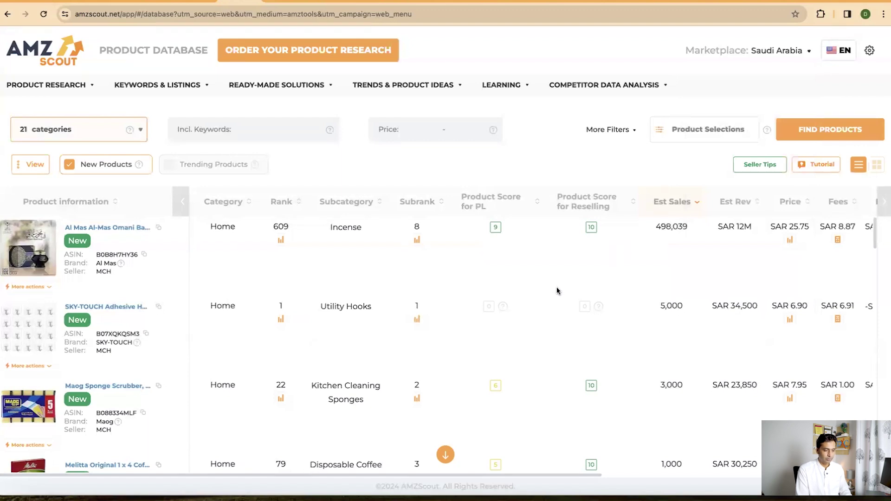
# Restrict the category filter to Toys & Games and find matching products for Saudi Arabia
pyautogui.click(140, 135)
pyautogui.click(191, 168)
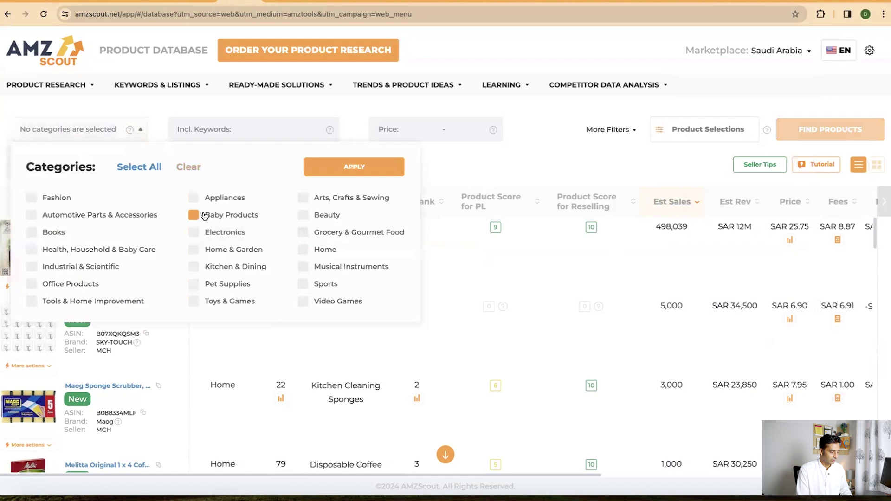
pyautogui.click(194, 301)
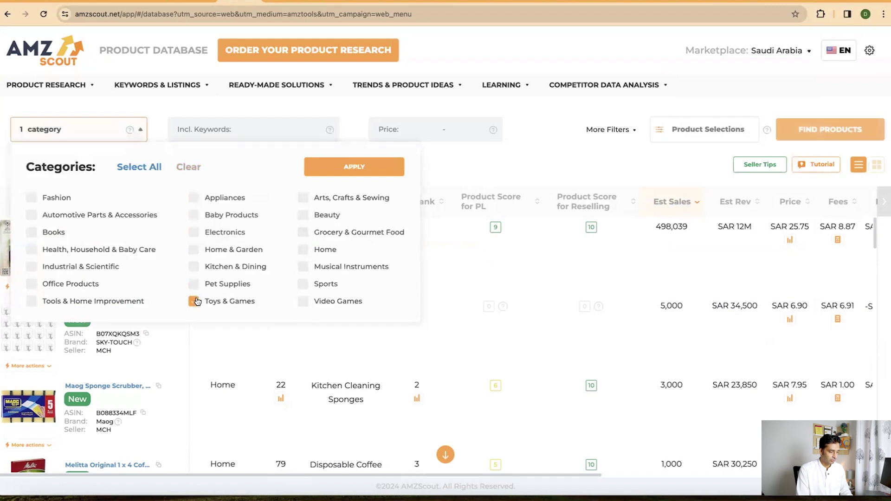
pyautogui.click(339, 170)
pyautogui.click(805, 138)
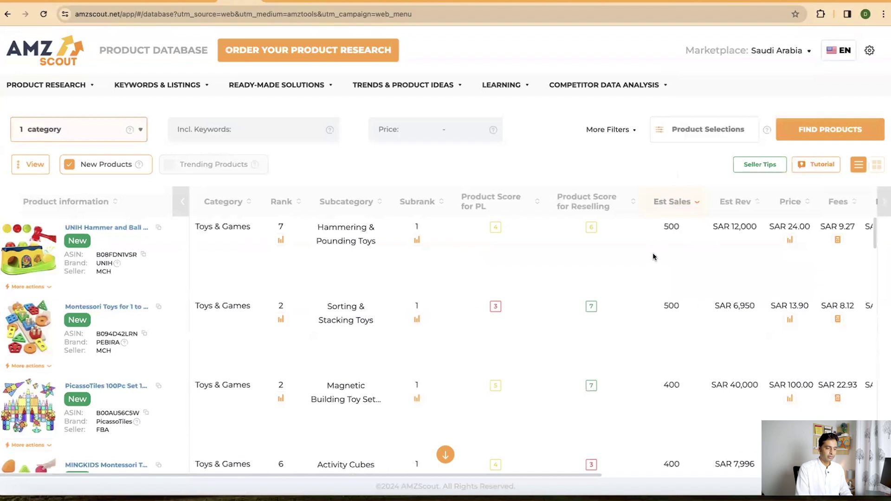
# Find products across all categories of the UAE marketplace and sort them by estimated revenue
pyautogui.click(783, 54)
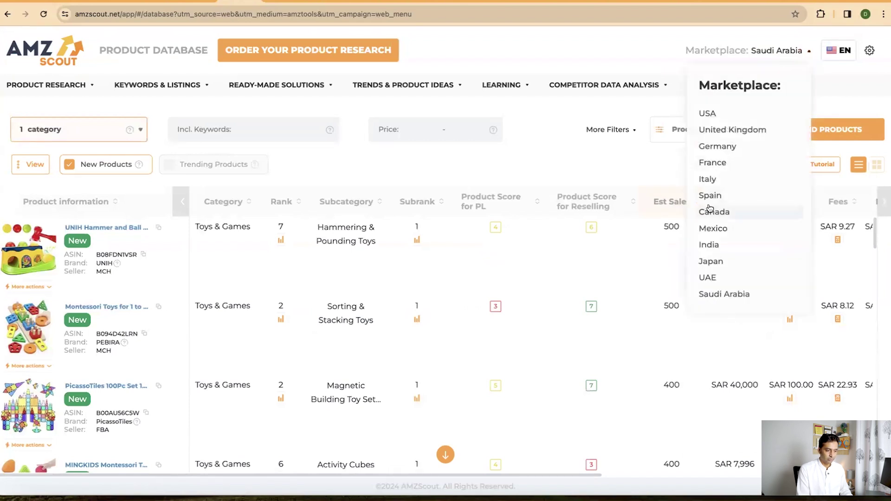
pyautogui.click(710, 277)
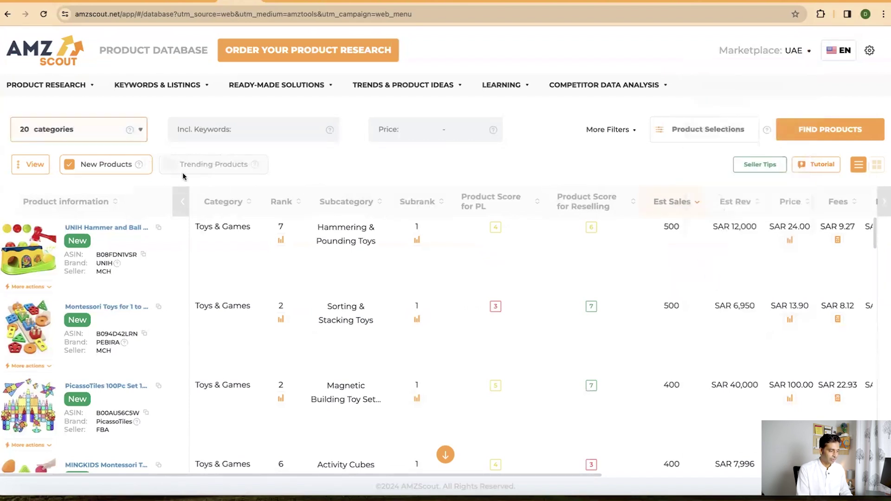
pyautogui.click(140, 130)
pyautogui.click(373, 172)
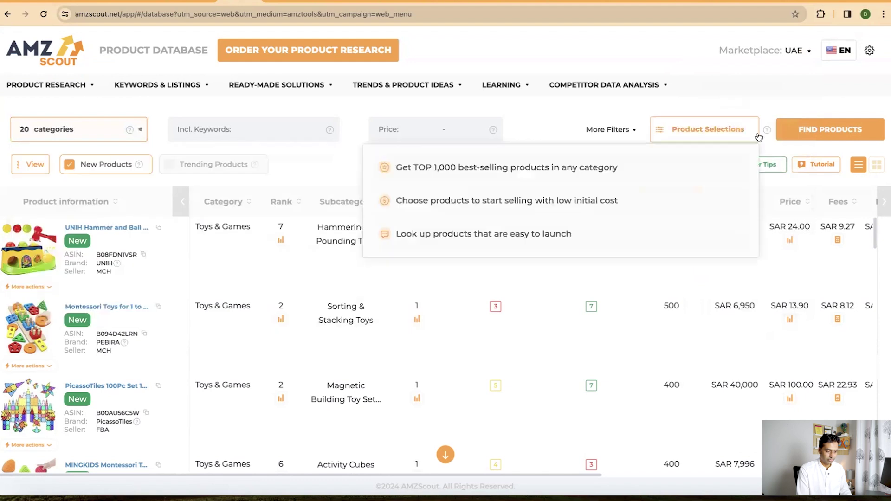
pyautogui.click(828, 130)
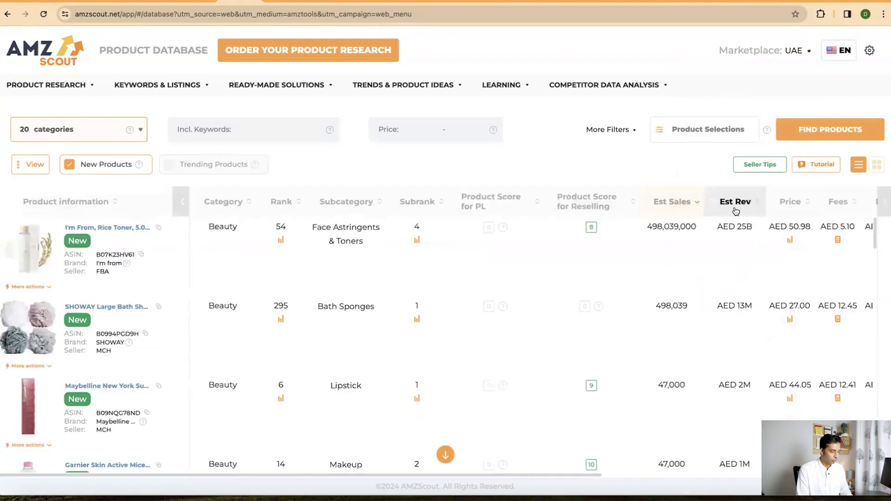
pyautogui.click(734, 203)
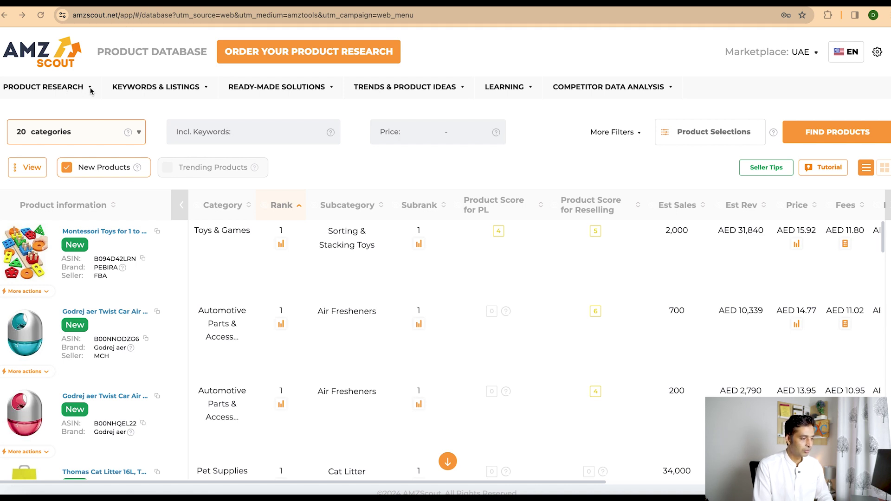
pyautogui.click(143, 93)
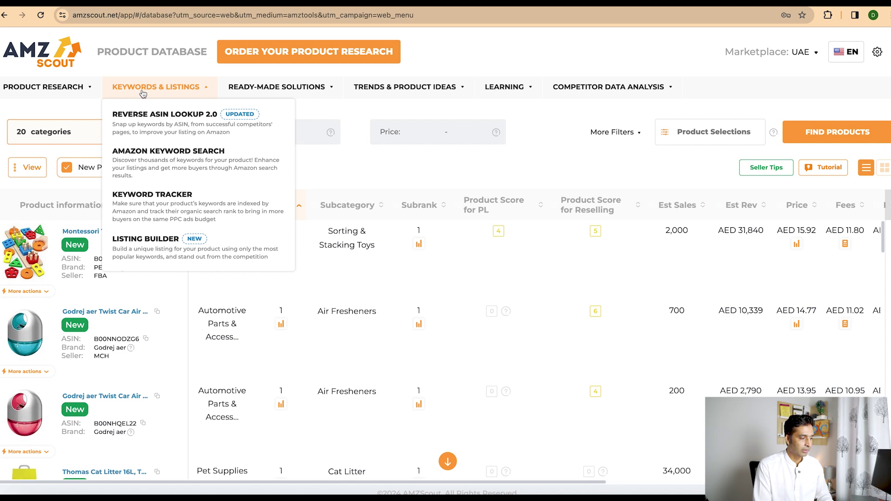
pyautogui.moveTo(276, 97)
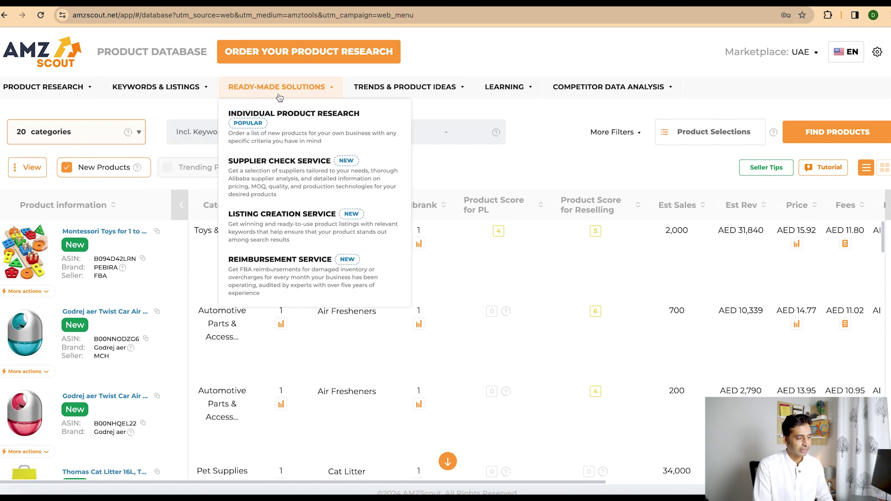
pyautogui.moveTo(374, 95)
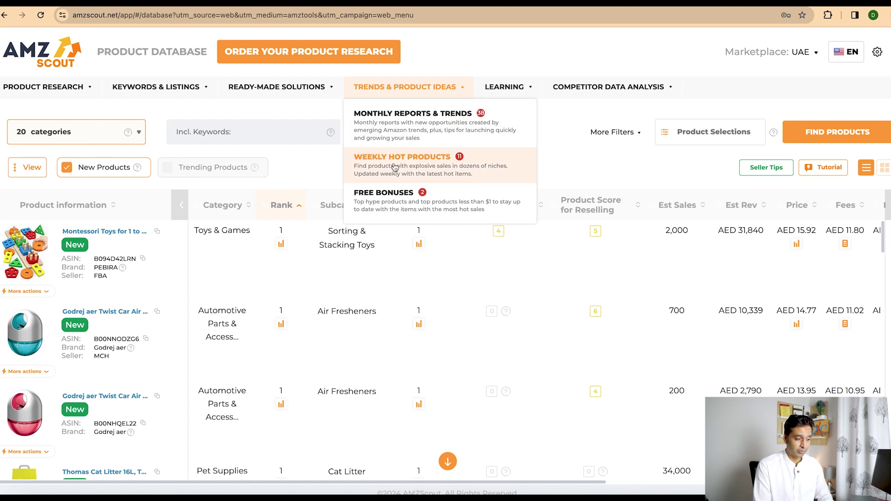
pyautogui.moveTo(510, 99)
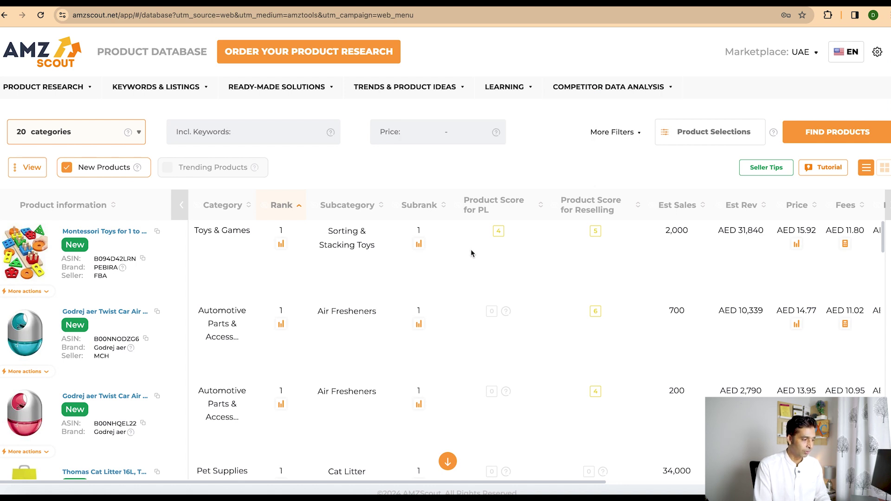
# Restrict the category filter to Sports and find matching products for the UAE, leaving the additional filters empty
pyautogui.click(139, 133)
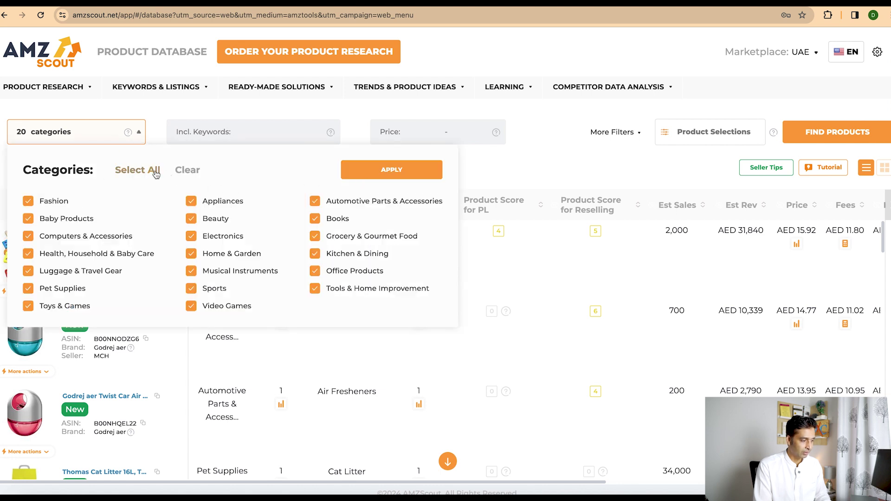
pyautogui.click(187, 170)
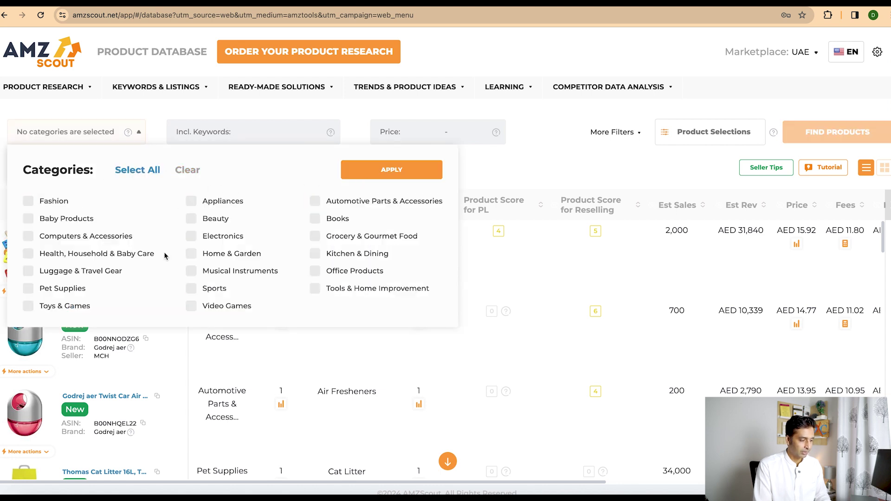
pyautogui.click(192, 288)
pyautogui.click(365, 173)
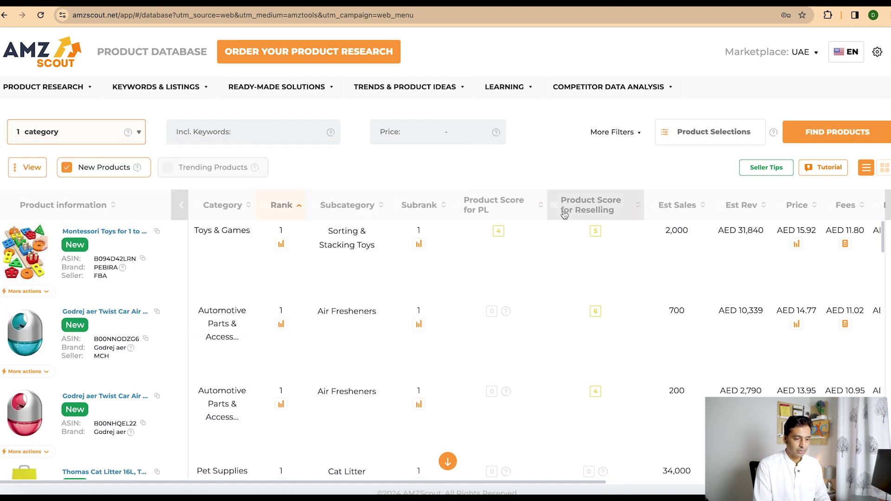
pyautogui.click(632, 136)
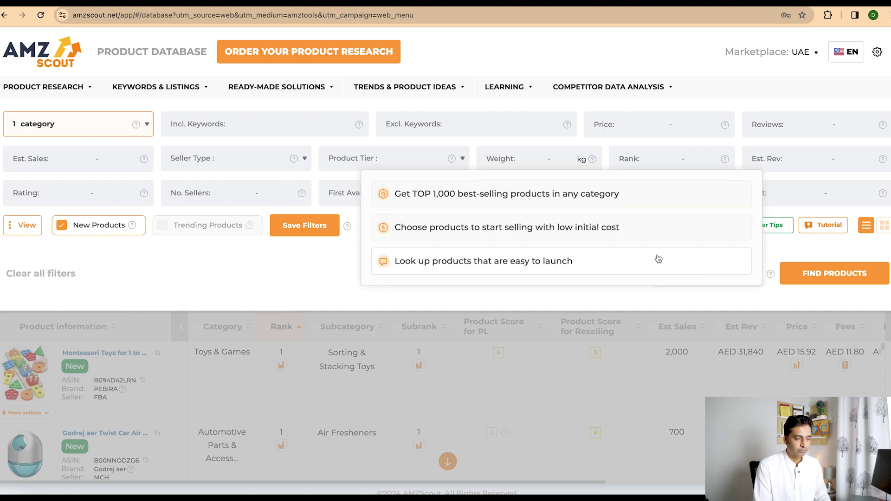
pyautogui.click(813, 275)
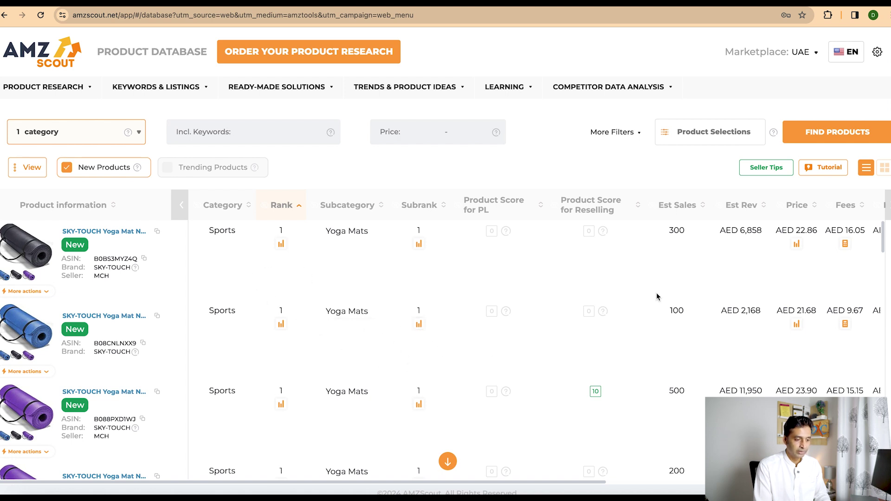
# Sort the Sports products by estimated revenue and then by estimated sales, highest first
pyautogui.hscroll(4, 676, 238)
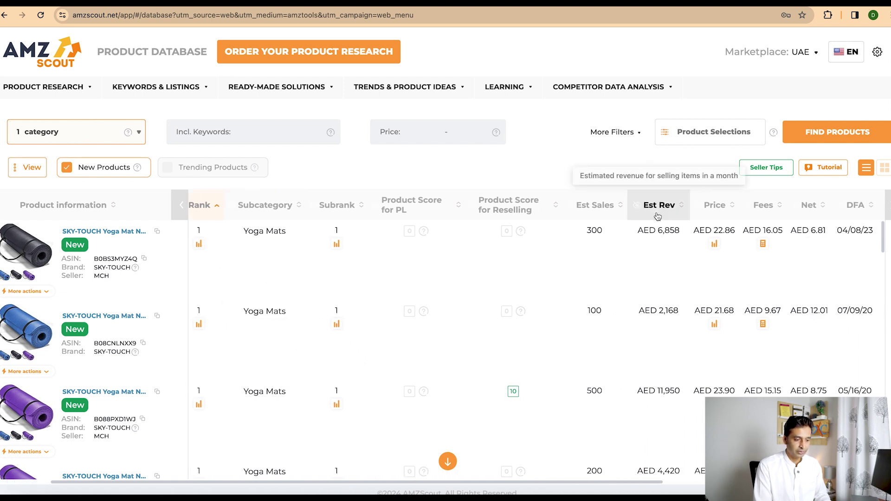
pyautogui.hscroll(-4, 653, 237)
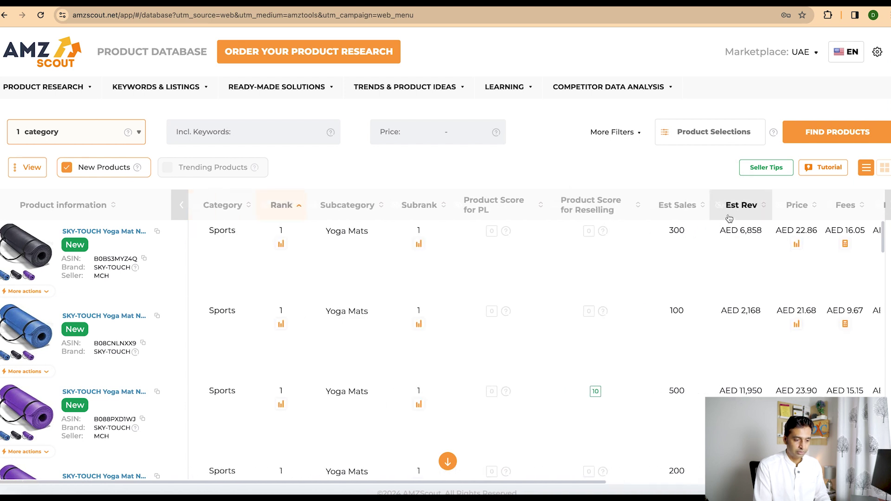
pyautogui.click(739, 206)
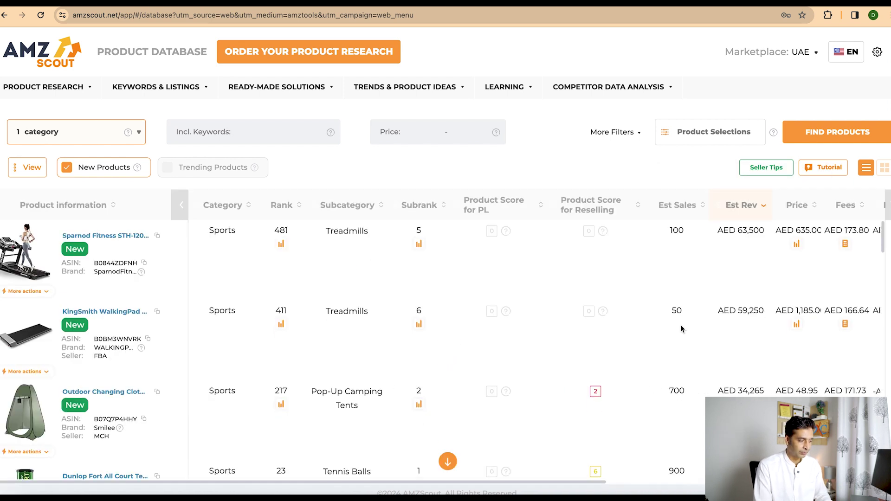
pyautogui.click(677, 206)
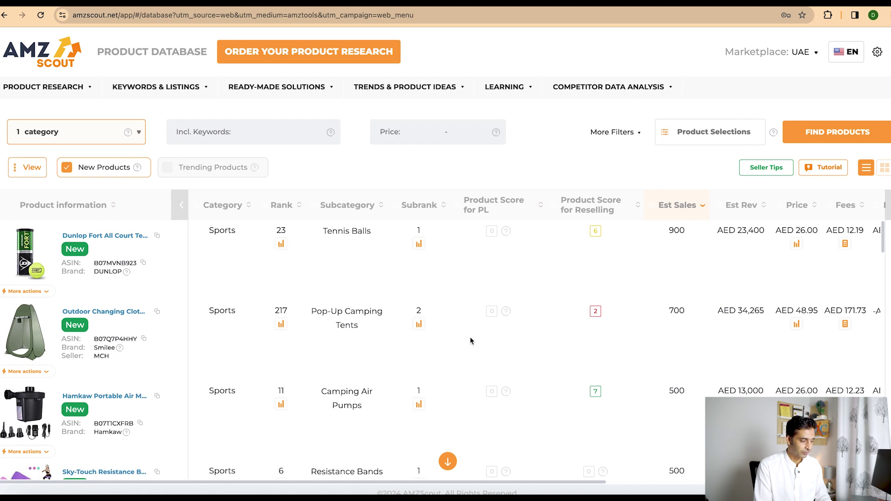
# Browse the sorted UAE Sports products and open the Amazon listing of the Hamkaw Portable Air Mattress Pump
pyautogui.scroll(-1, 470, 341)
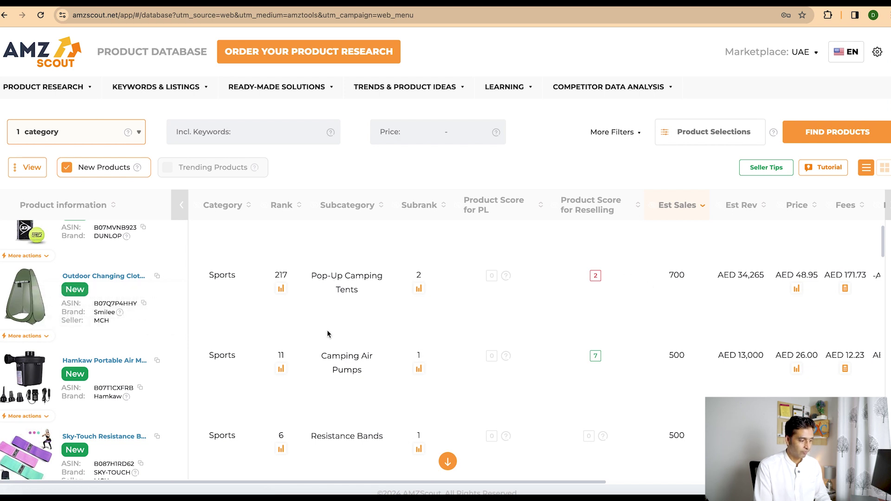
pyautogui.scroll(-2, 328, 334)
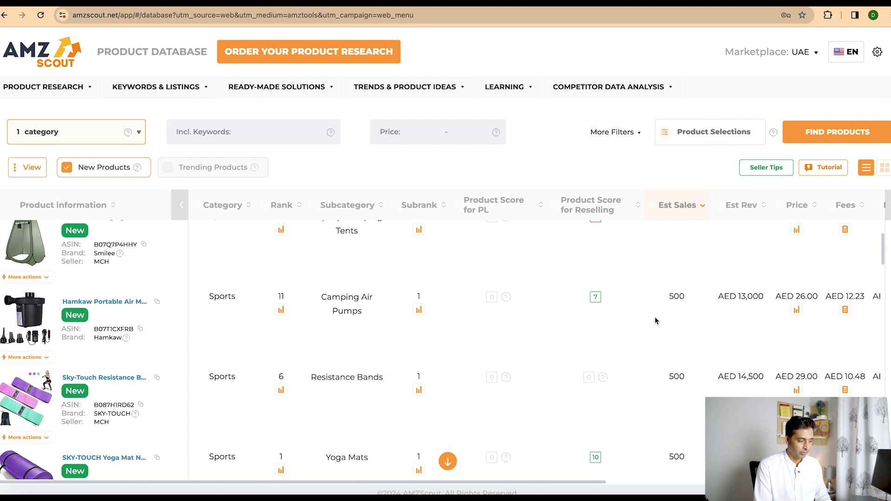
pyautogui.scroll(-1, 646, 326)
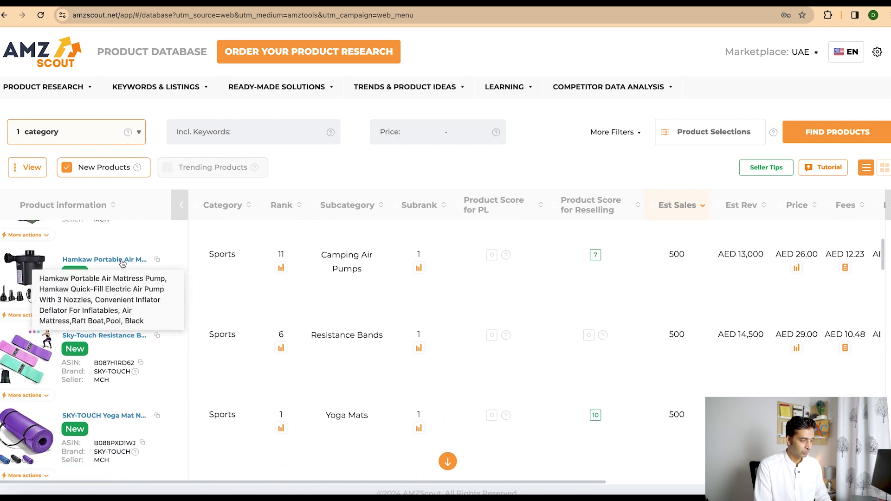
pyautogui.click(141, 259)
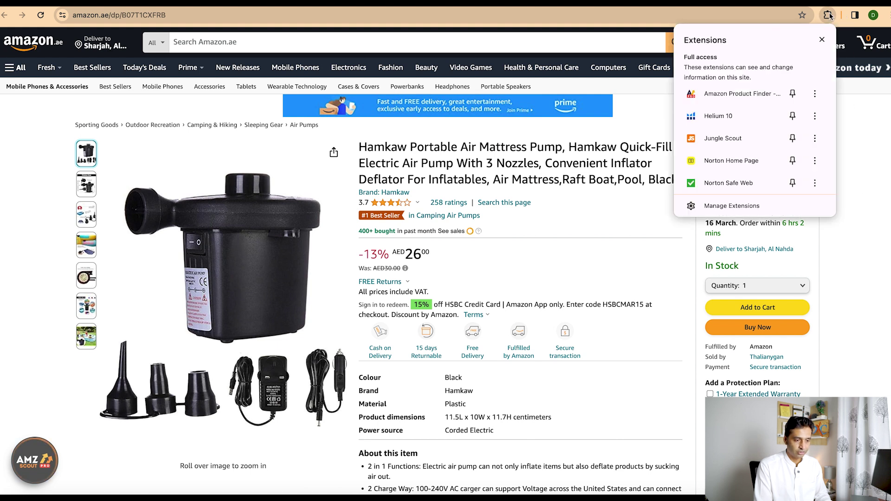
# Analyse the Hamkaw pump listing with the Amazon Product Finder extension, inspect the similar products' detail options, and close the analysis
pyautogui.click(737, 94)
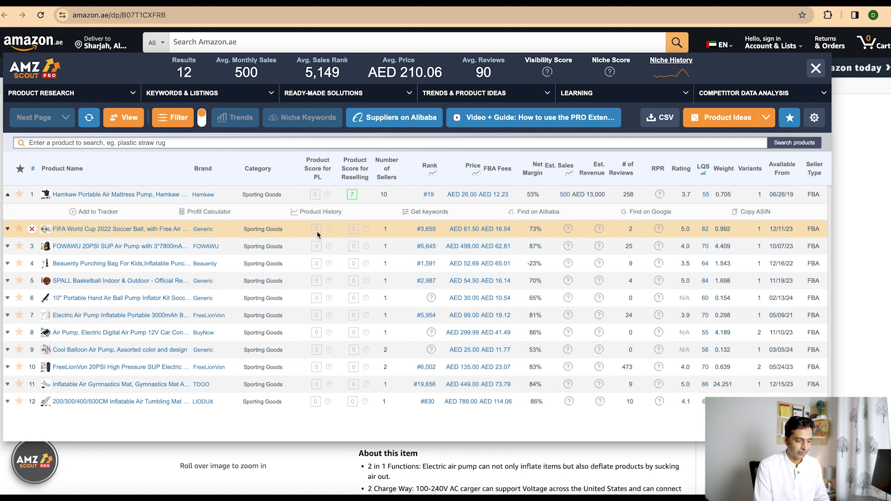
pyautogui.click(306, 263)
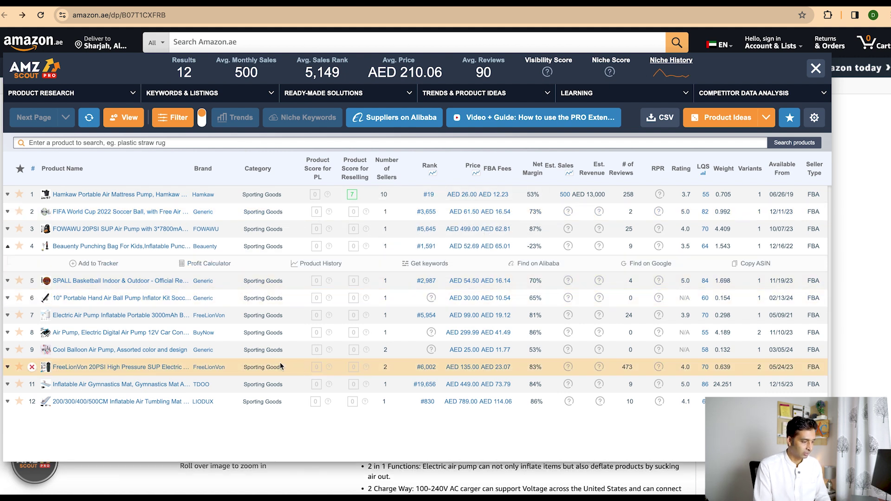
pyautogui.click(95, 230)
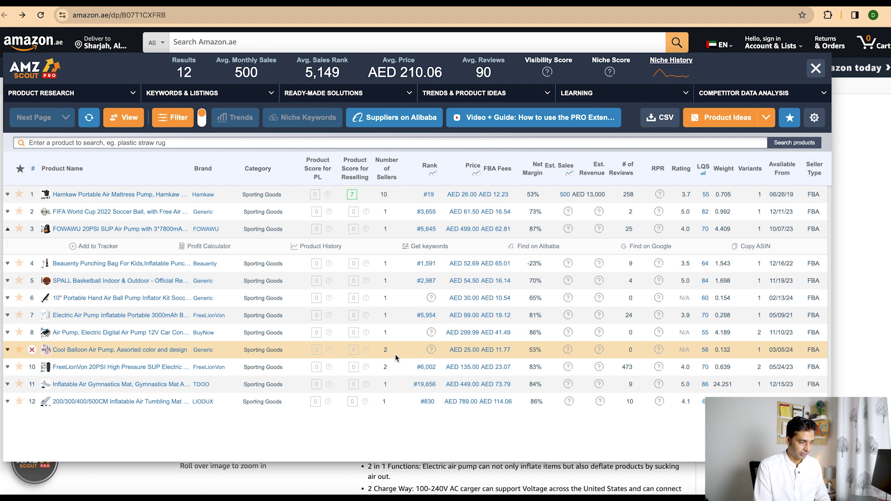
pyautogui.click(815, 68)
# Copy "Portable Air Mattress Pump" from the product title and search Amazon.ae for it
pyautogui.moveTo(410, 146); pyautogui.dragTo(561, 148)
pyautogui.hotkey('ctrl', 'c')
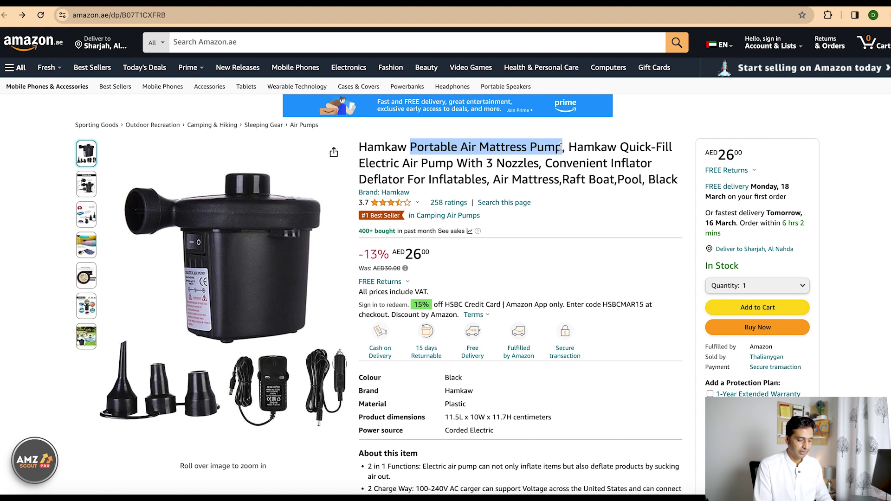
pyautogui.click(483, 44)
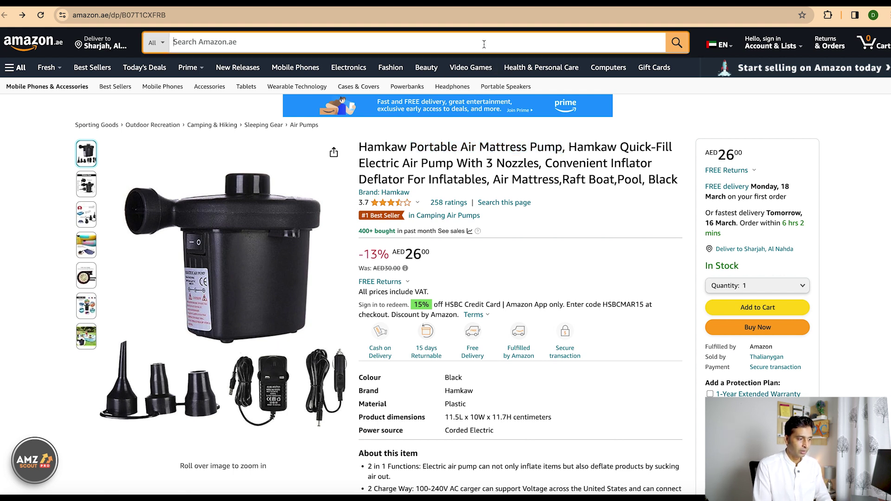
pyautogui.hotkey('ctrl', 'v')
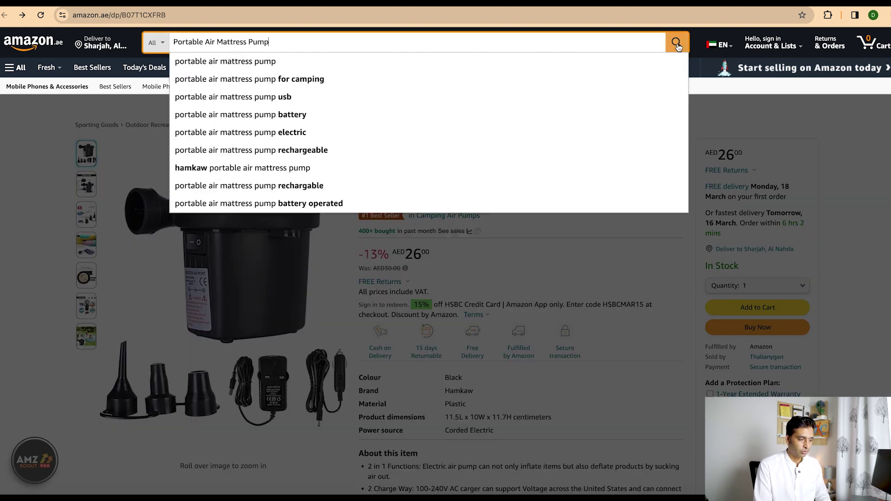
pyautogui.click(676, 45)
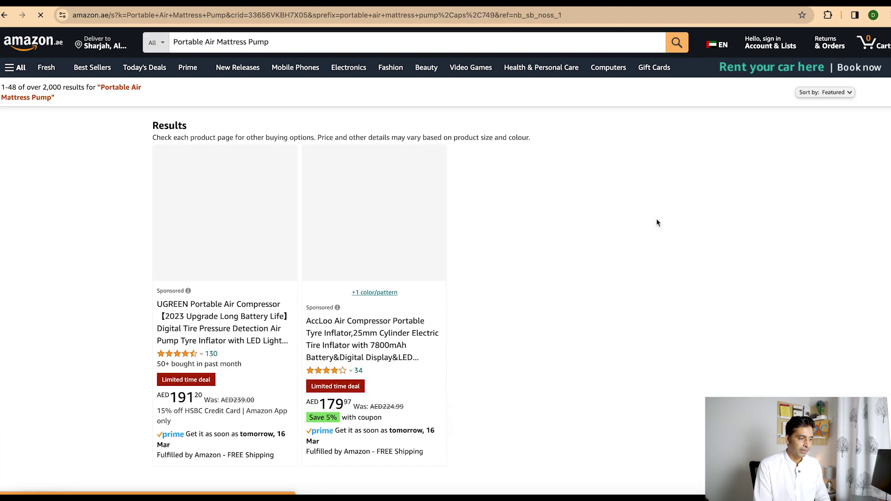
# Run the Amazon Product Finder extension on the search results and sort the products by estimated revenue, highest first
pyautogui.click(828, 16)
pyautogui.click(722, 93)
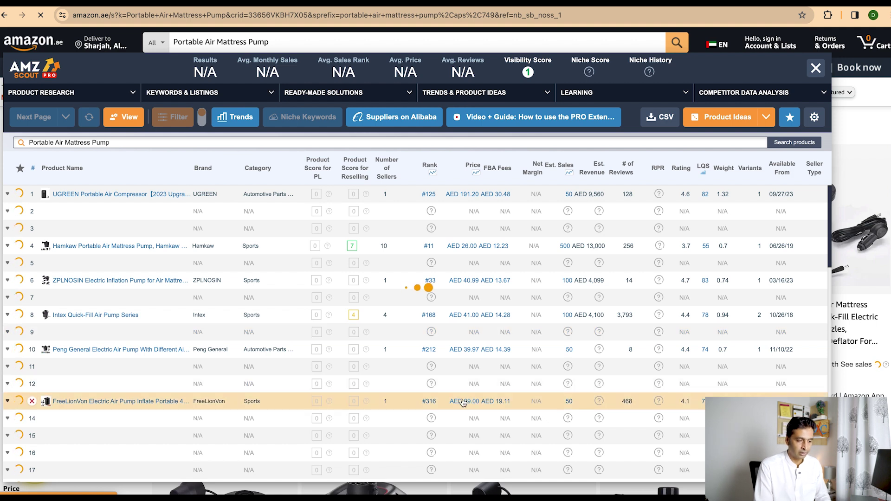
pyautogui.click(596, 168)
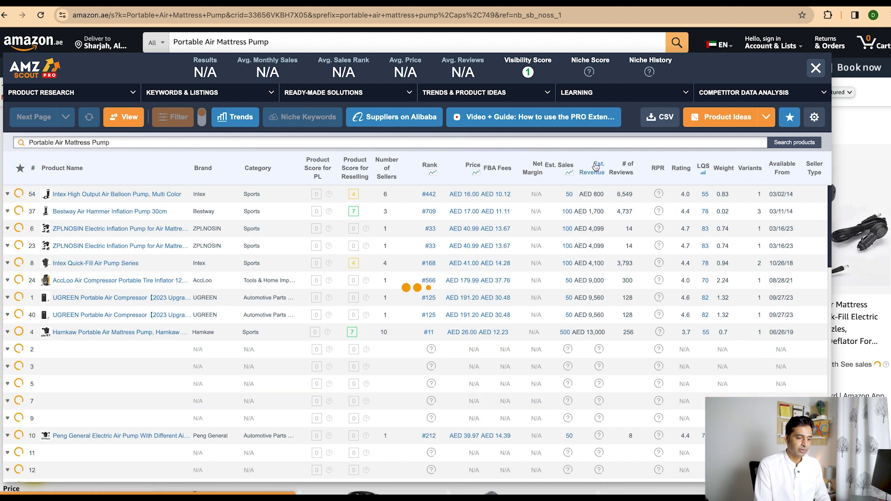
pyautogui.click(595, 168)
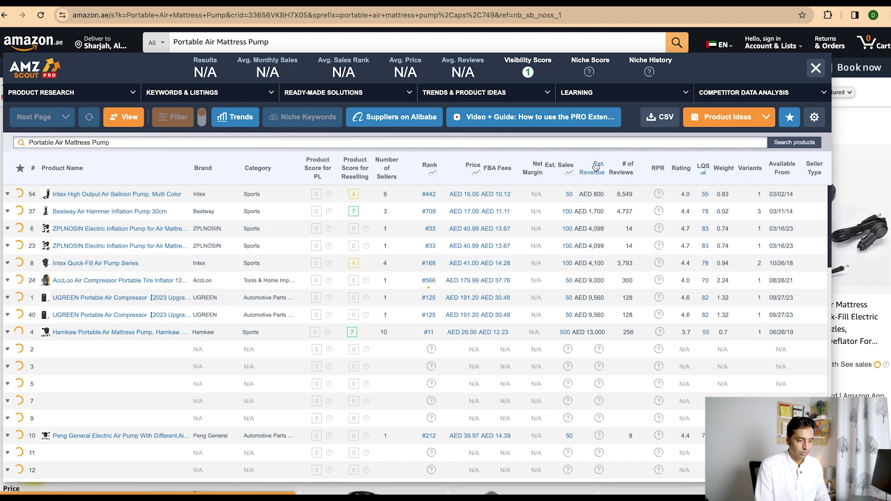
pyautogui.click(596, 167)
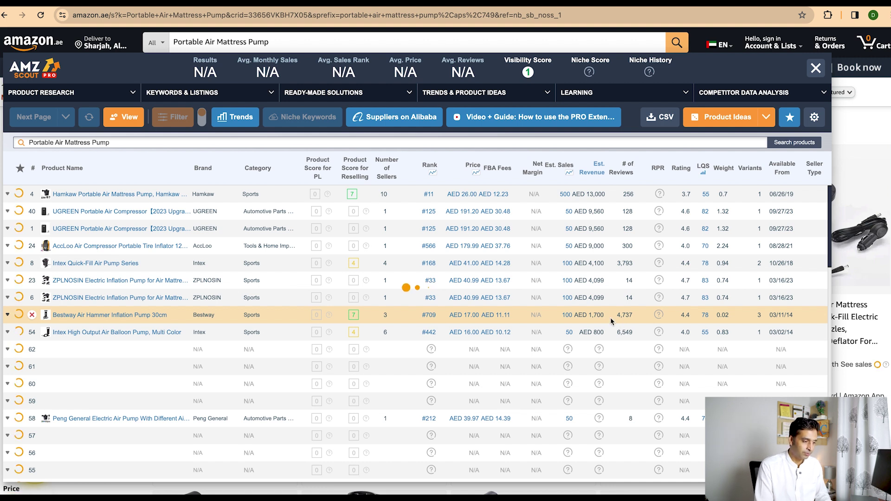
# Look up Alibaba suppliers for the portable air mattress pump and inspect the detail options of competing products
pyautogui.click(394, 116)
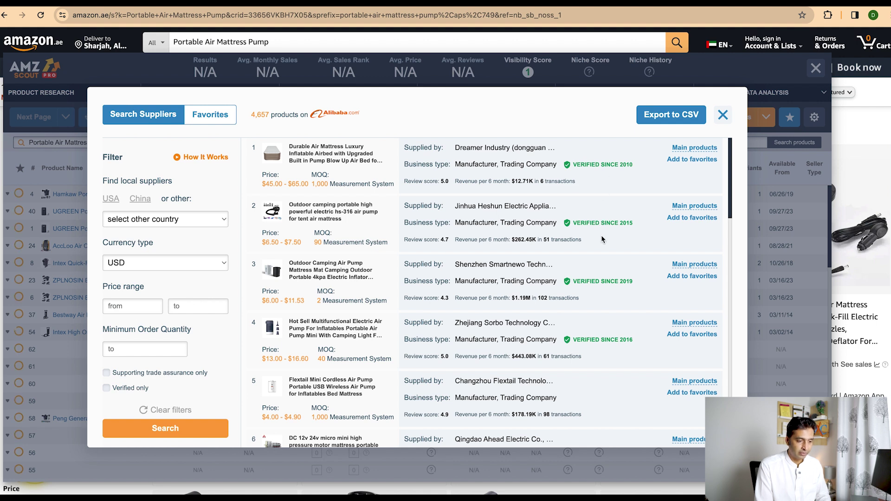
pyautogui.click(345, 155)
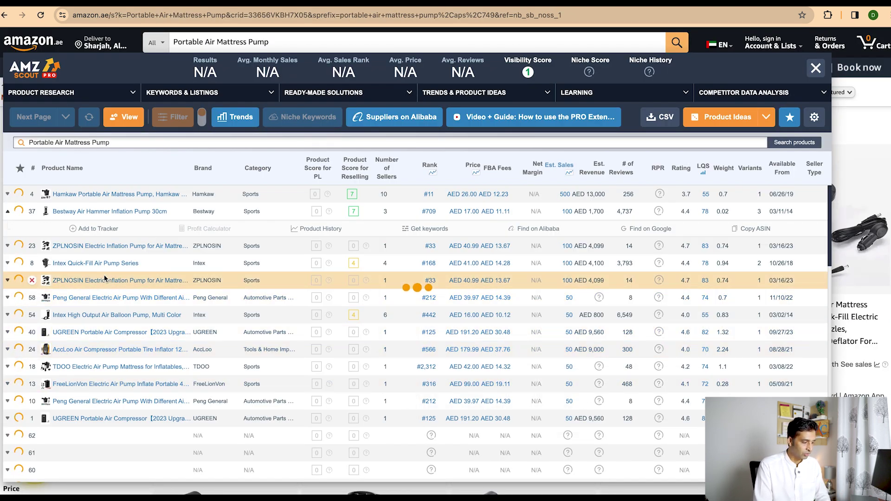
pyautogui.click(105, 316)
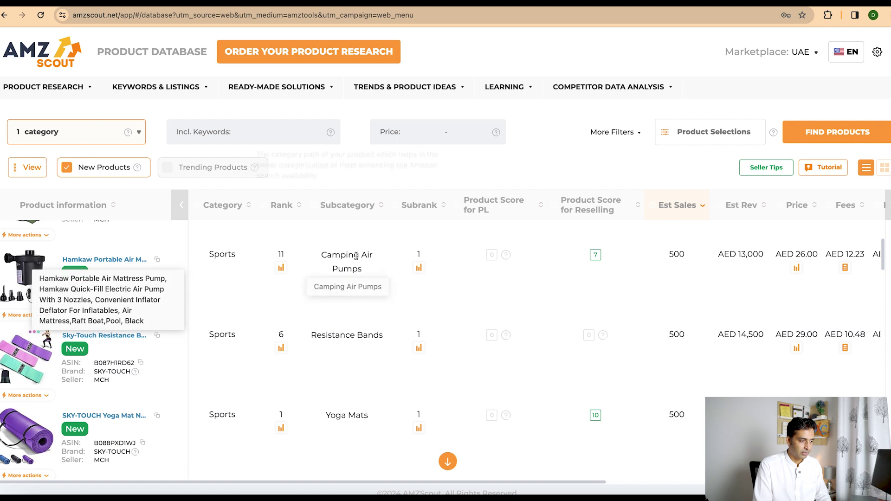
# Switch back to the AMZScout product database and apply all 20 categories to the UAE category filter
pyautogui.scroll(3, 356, 259)
pyautogui.moveTo(60, 83)
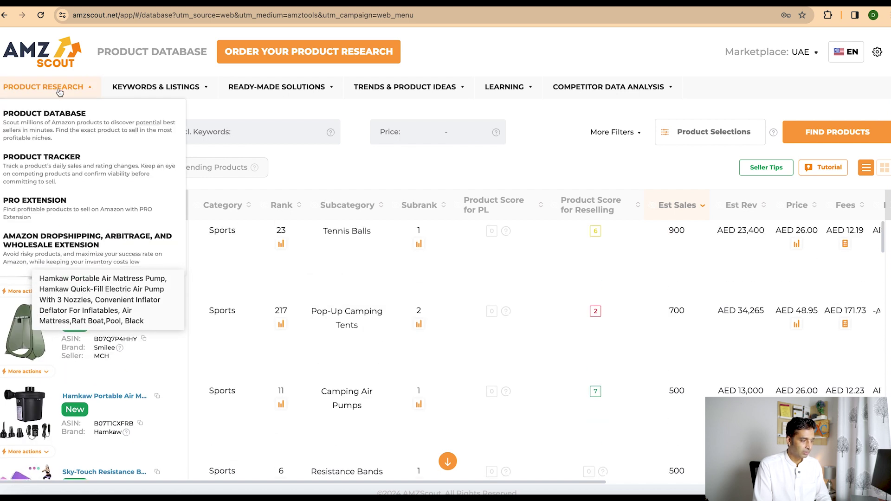
pyautogui.click(57, 124)
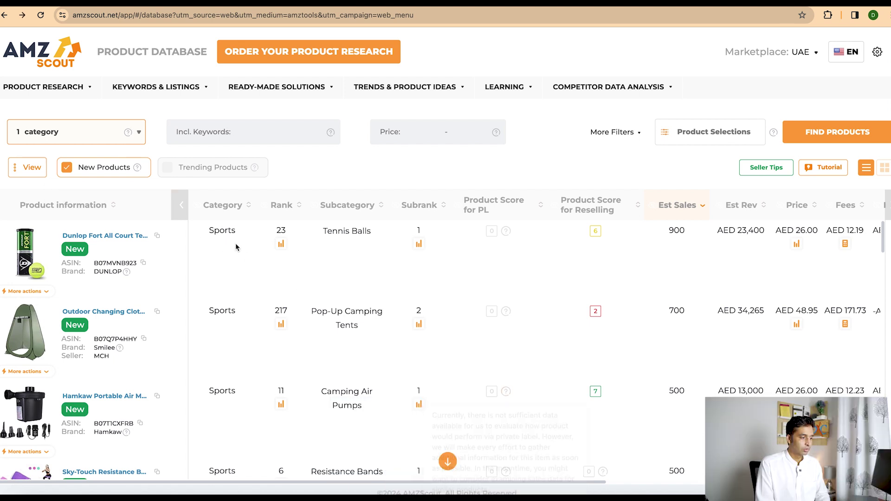
pyautogui.click(138, 133)
pyautogui.click(149, 169)
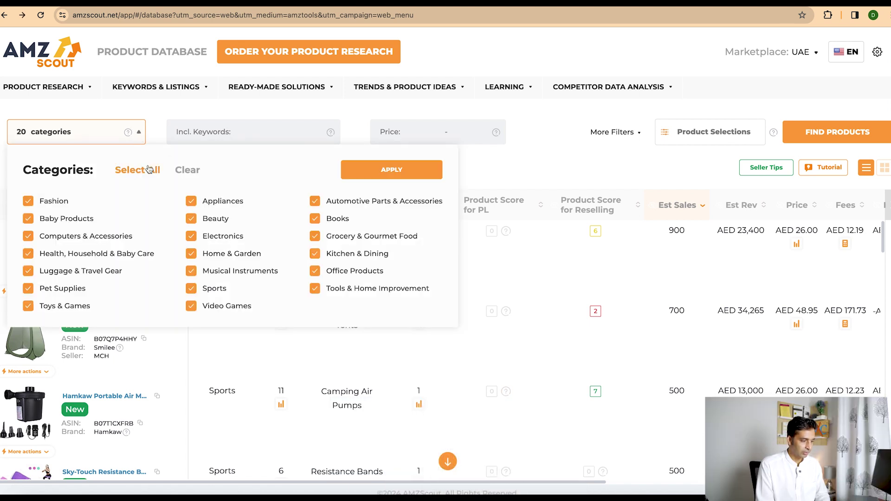
pyautogui.click(365, 172)
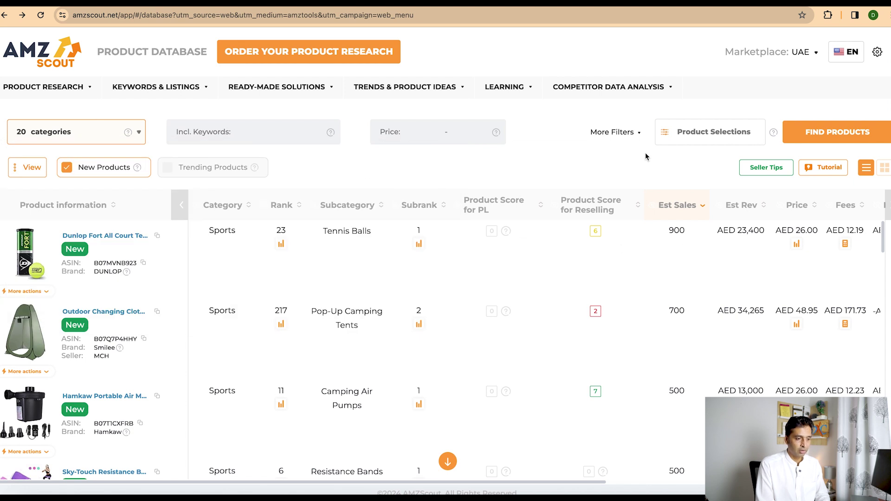
# Set the minimum estimated sales filter to 5000 and find matching UAE products
pyautogui.click(628, 135)
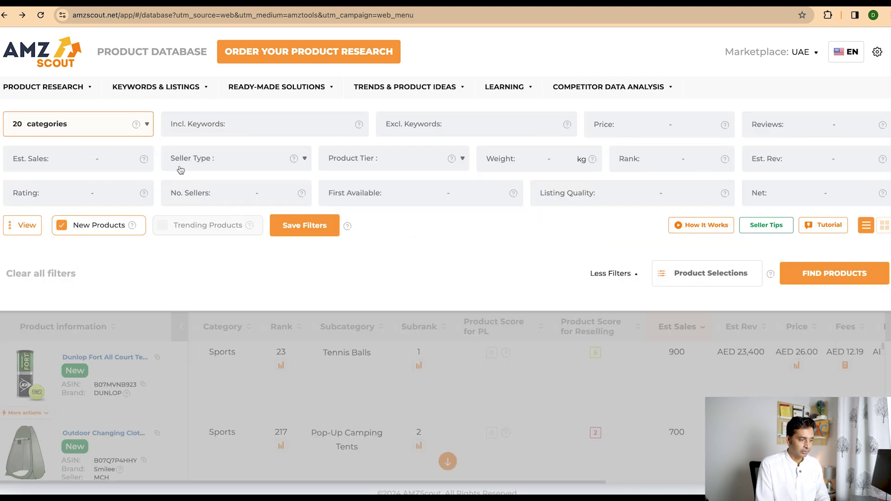
pyautogui.click(117, 163)
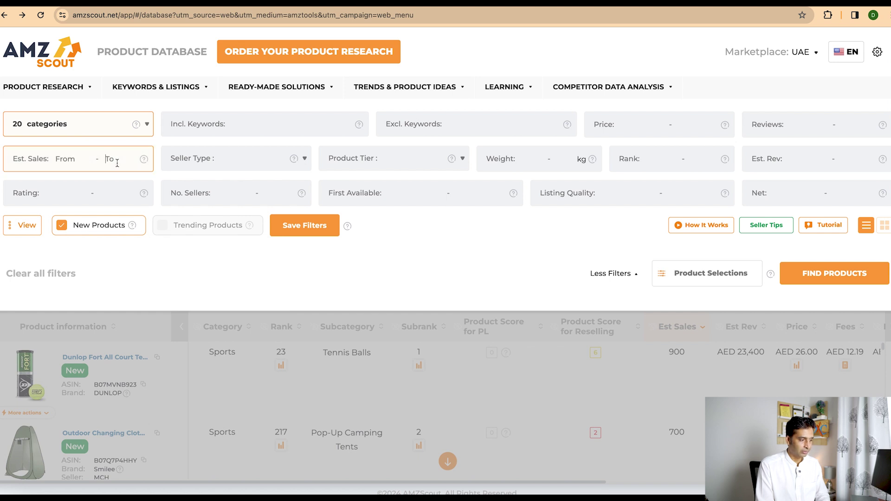
pyautogui.click(68, 162)
pyautogui.write('20000')
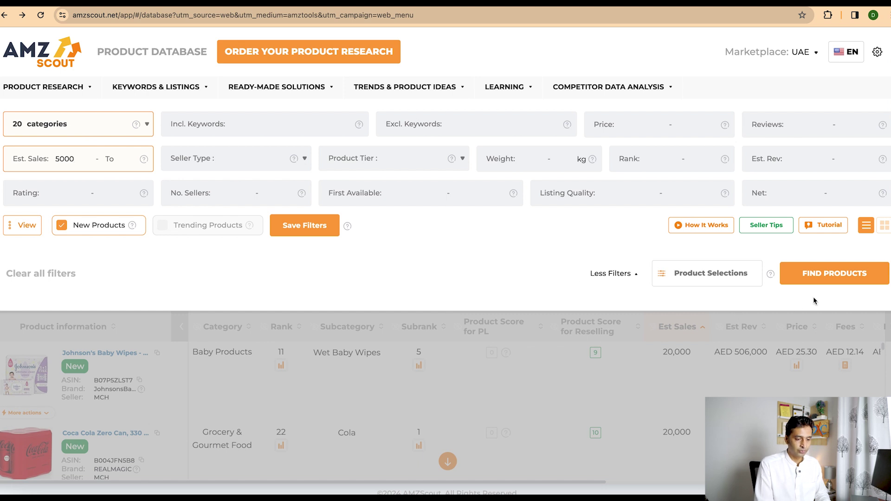
pyautogui.click(834, 275)
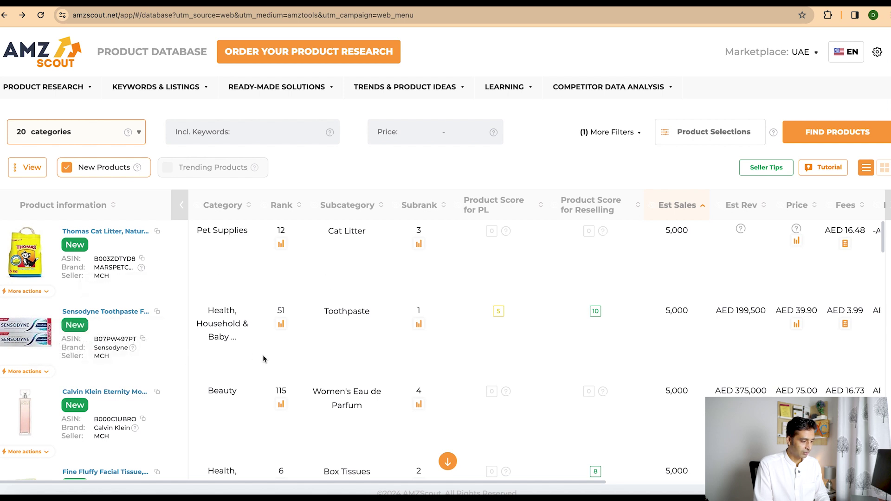
# Examine the filtered UAE products, comparing their categories, estimated sales, estimated revenue and prices
pyautogui.scroll(-3, 263, 373)
pyautogui.scroll(-6, 263, 359)
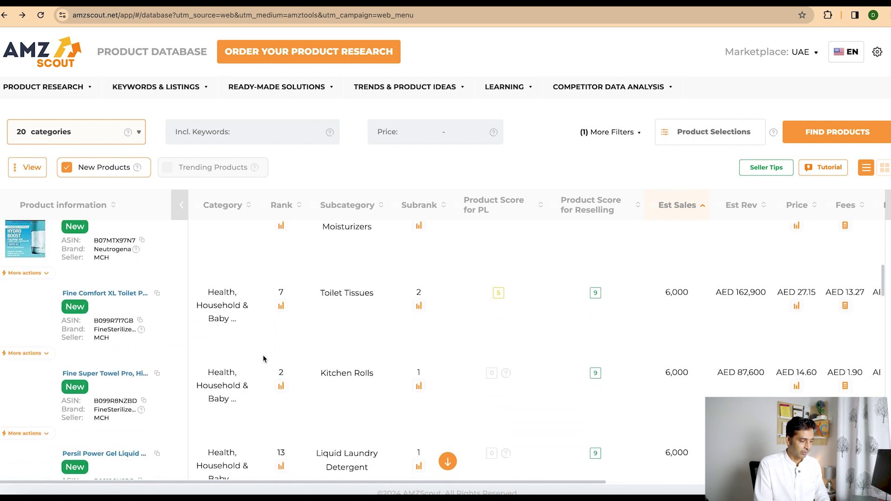
pyautogui.scroll(-5, 262, 359)
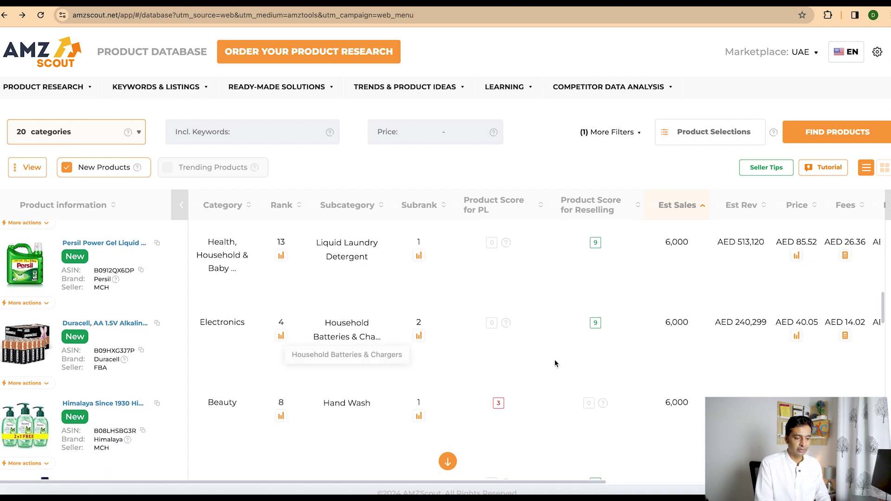
pyautogui.scroll(-5, 443, 350)
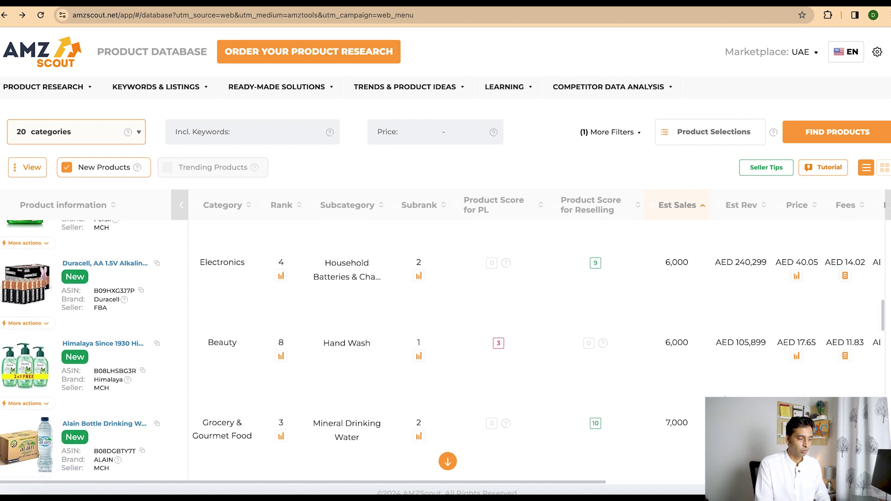
pyautogui.scroll(-5, 690, 354)
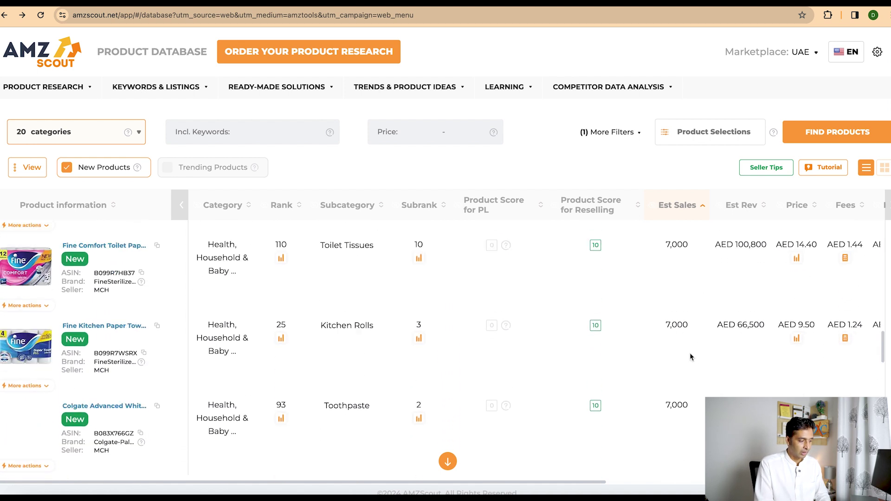
pyautogui.scroll(-5, 689, 356)
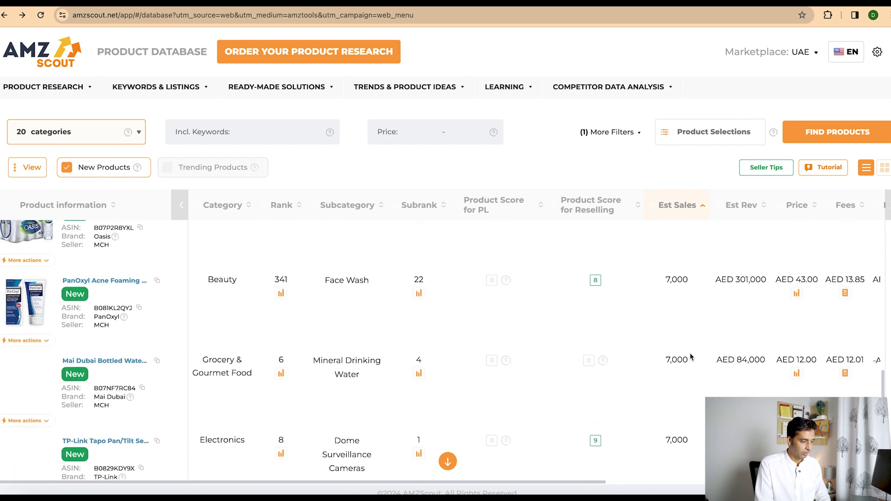
pyautogui.scroll(-5, 572, 367)
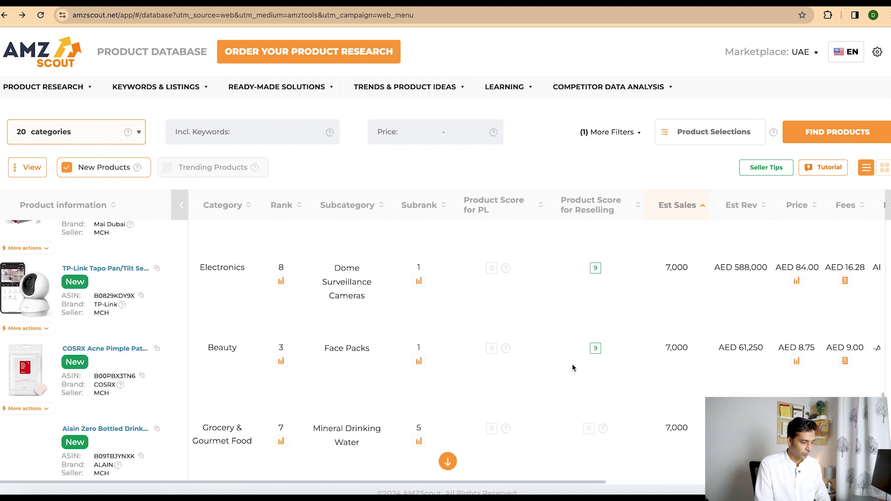
pyautogui.scroll(-8, 572, 367)
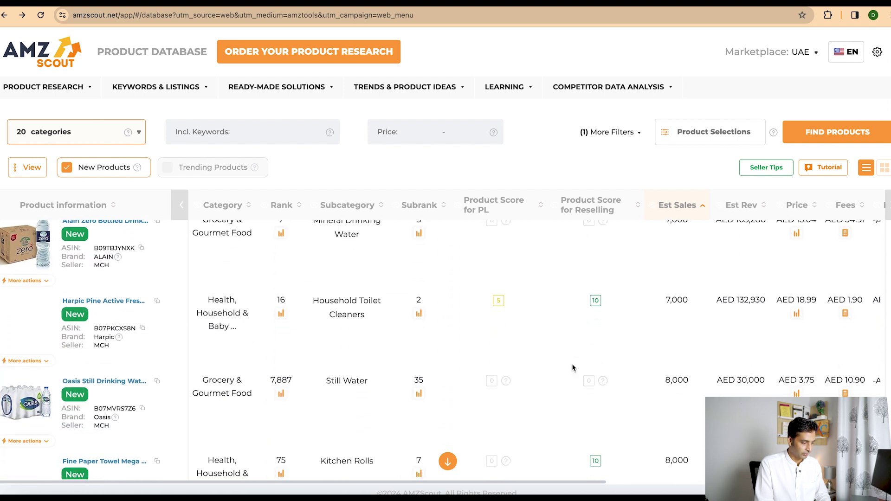
pyautogui.scroll(-4, 572, 365)
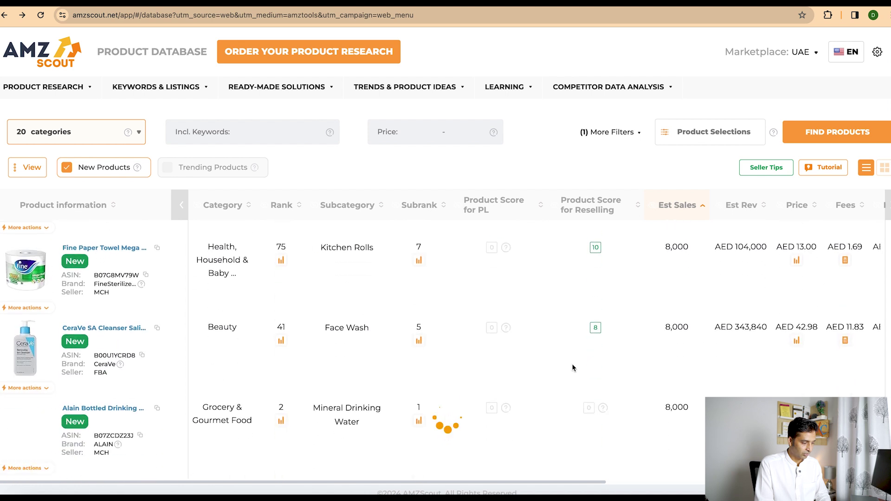
pyautogui.scroll(-8, 572, 368)
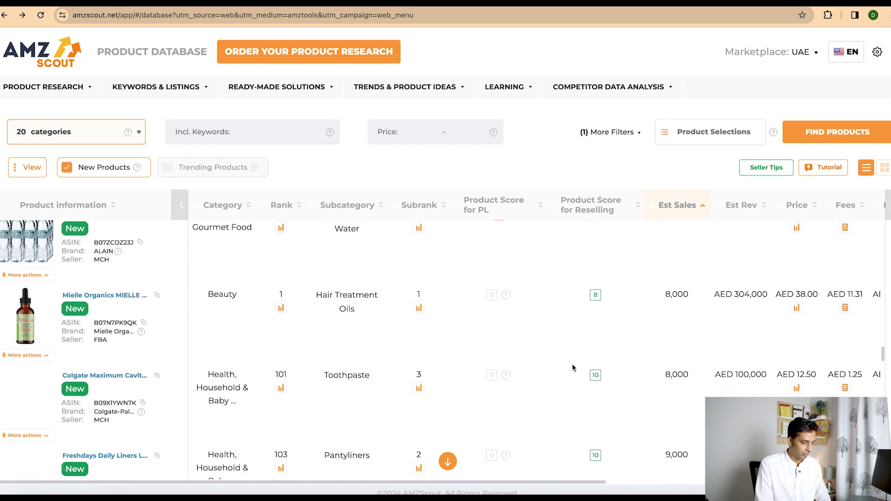
# Browse the filtered UAE products with higher estimated sales and open the Amazon listing of the Ross hair scalp massager
pyautogui.scroll(-3, 572, 367)
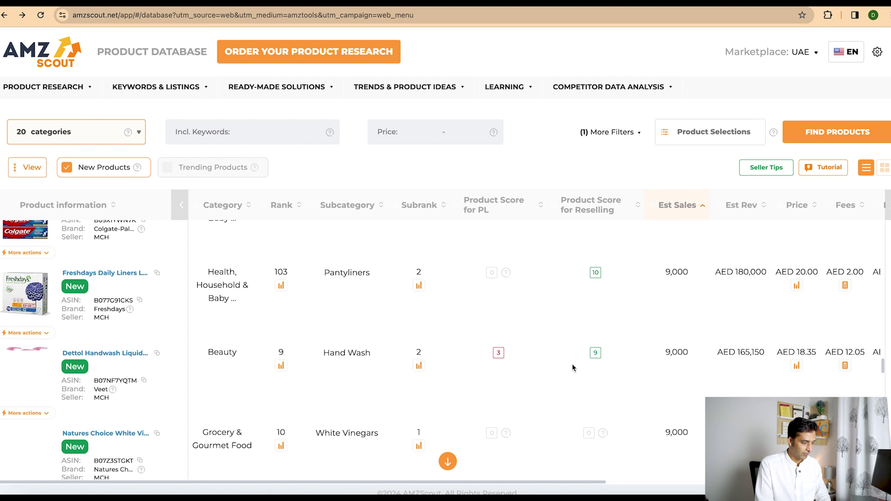
pyautogui.scroll(-6, 572, 367)
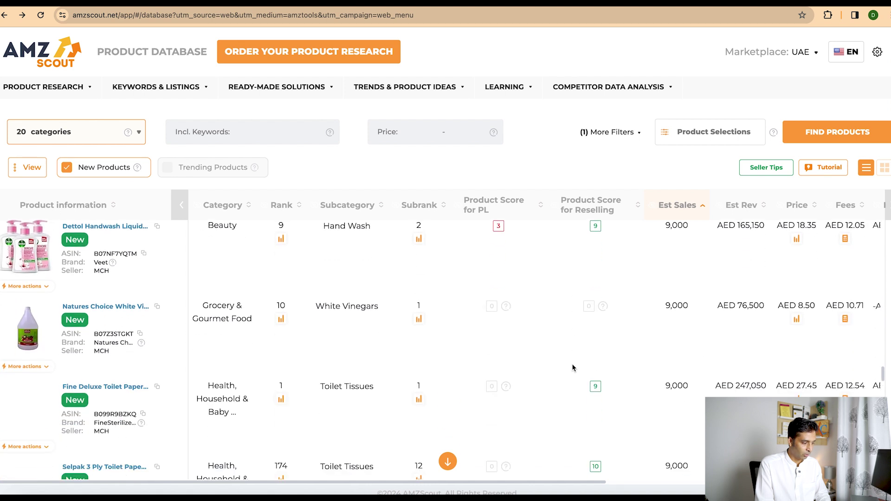
pyautogui.scroll(-2, 571, 363)
pyautogui.scroll(-6, 571, 363)
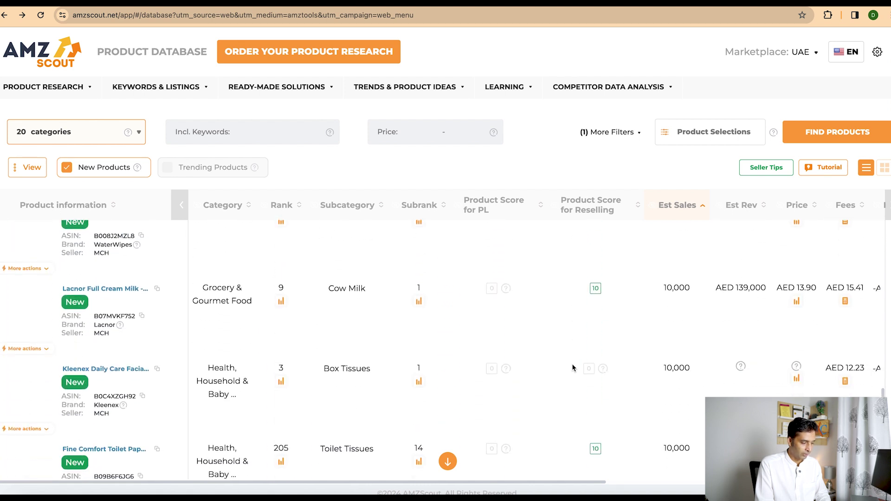
pyautogui.scroll(-10, 571, 363)
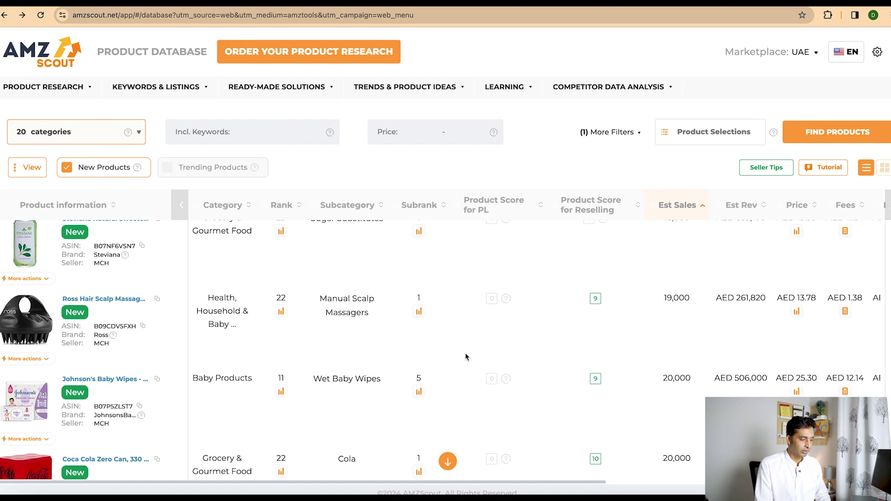
pyautogui.click(112, 299)
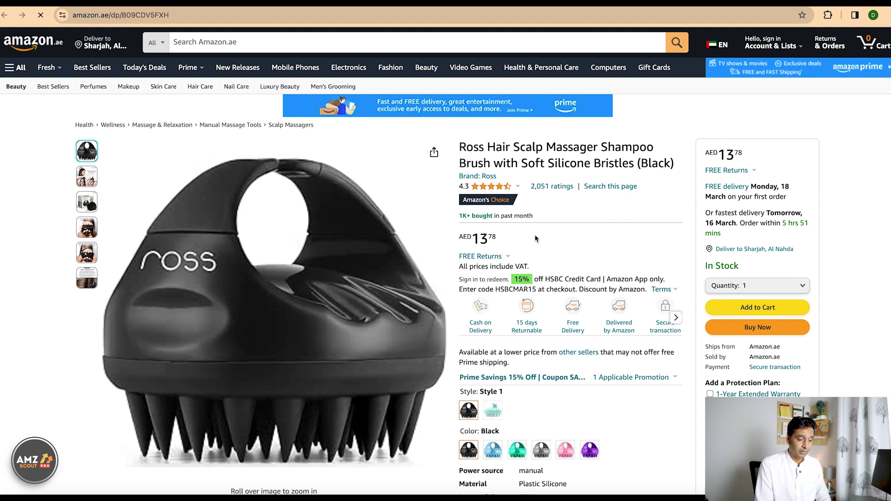
# Examine the Ross scalp massager listing, checking its product details and who ships and sells it
pyautogui.scroll(-3, 614, 357)
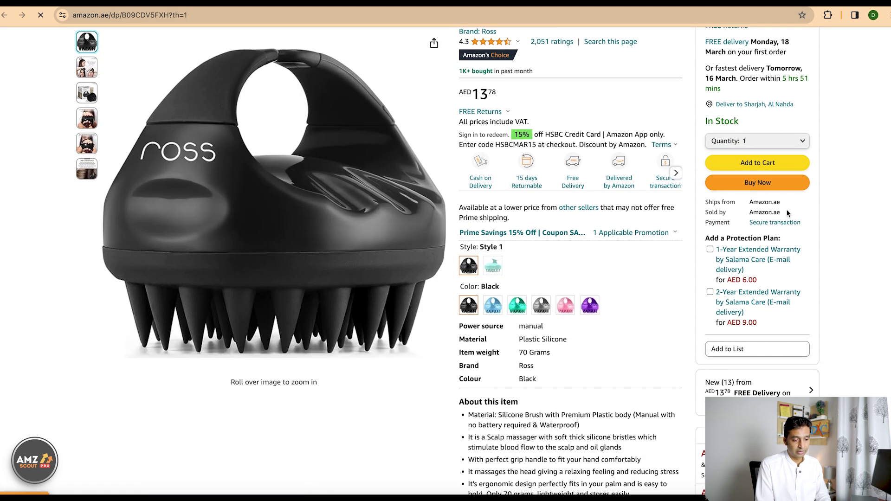
pyautogui.moveTo(789, 214); pyautogui.dragTo(759, 204)
pyautogui.scroll(3, 655, 307)
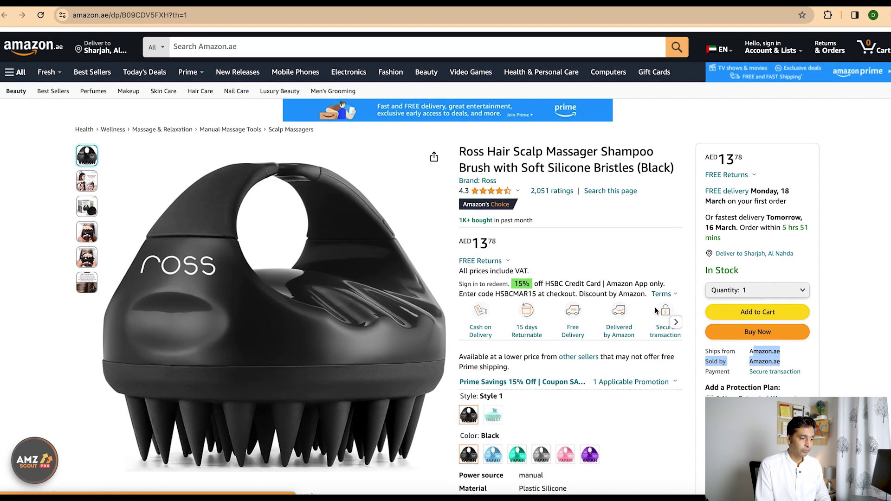
# Search Amazon.ae for "Hair Scalp Massager" using the wording from the listing title, and run the AMZScout PRO extension on the results
pyautogui.moveTo(489, 150); pyautogui.dragTo(597, 147)
pyautogui.hotkey('ctrl', 'c')
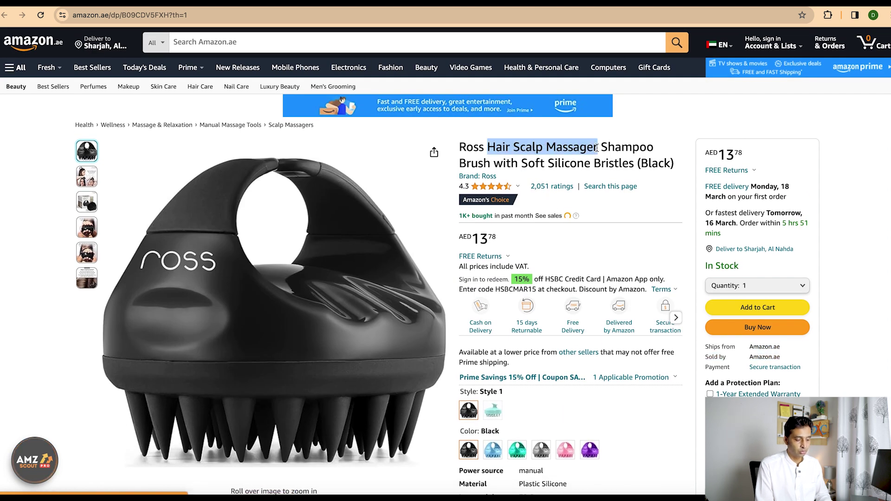
pyautogui.click(548, 41)
pyautogui.hotkey('ctrl', 'v')
pyautogui.click(676, 43)
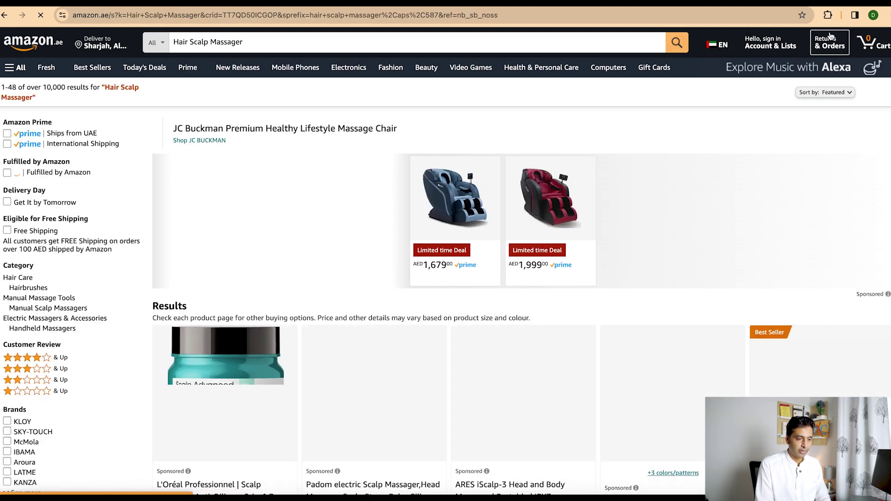
pyautogui.click(827, 15)
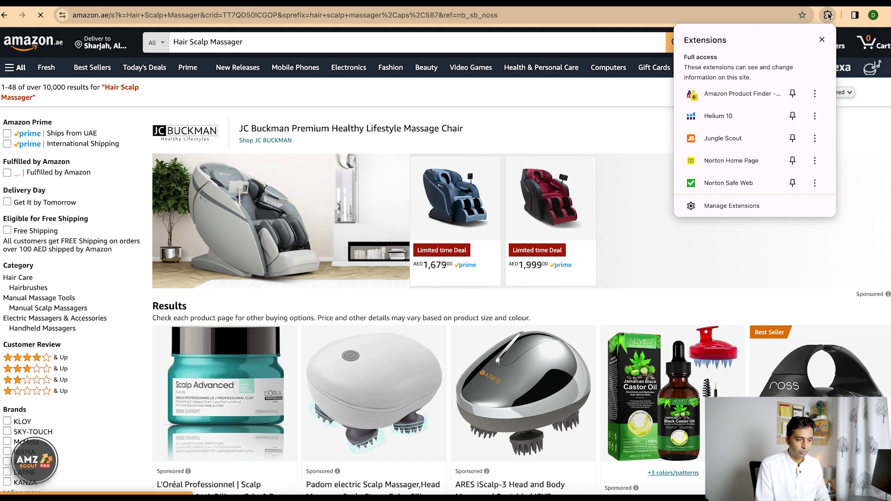
pyautogui.click(733, 93)
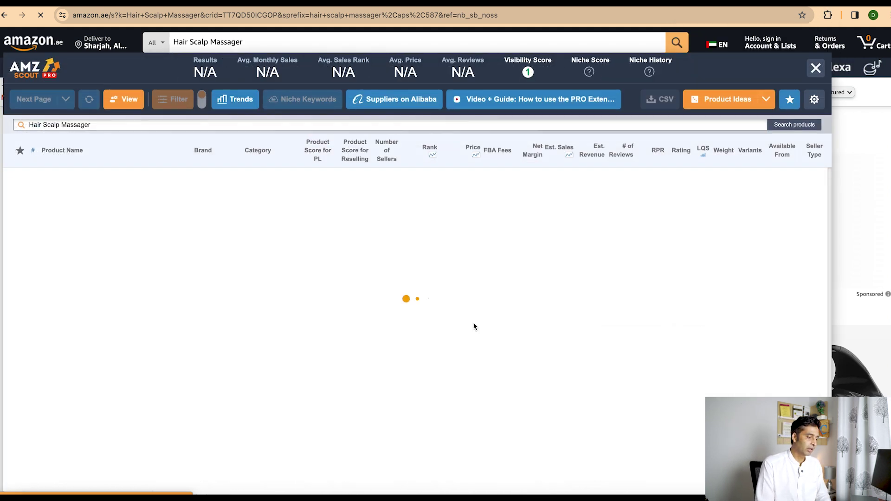